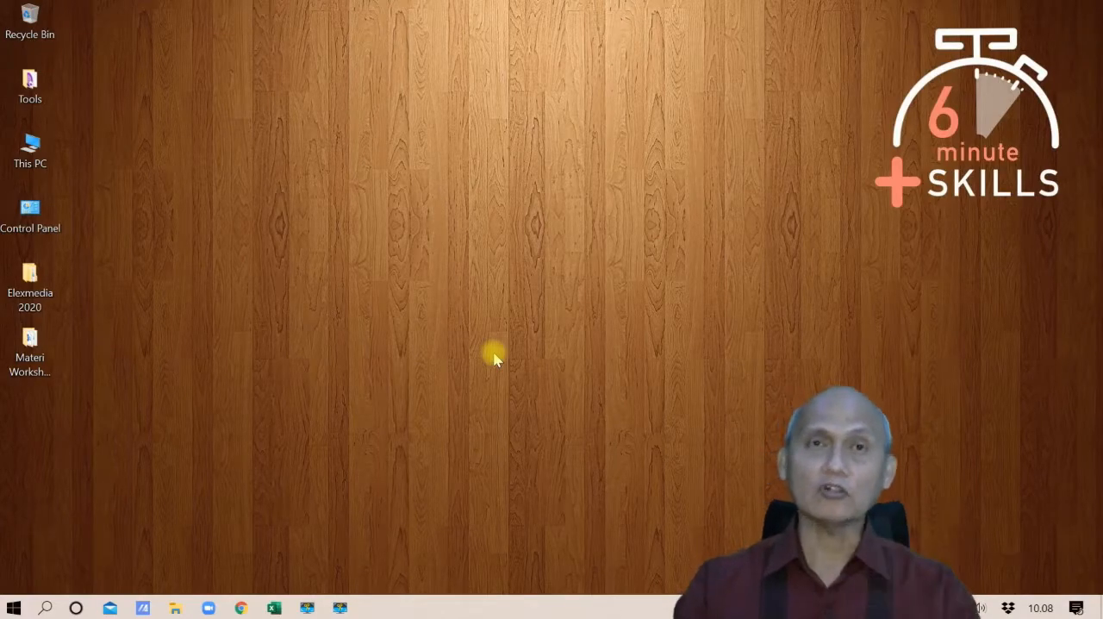
# Open the Latihan-1 workbook in Excel and center the table header cells B5:H6 horizontally
pyautogui.click(274, 607)
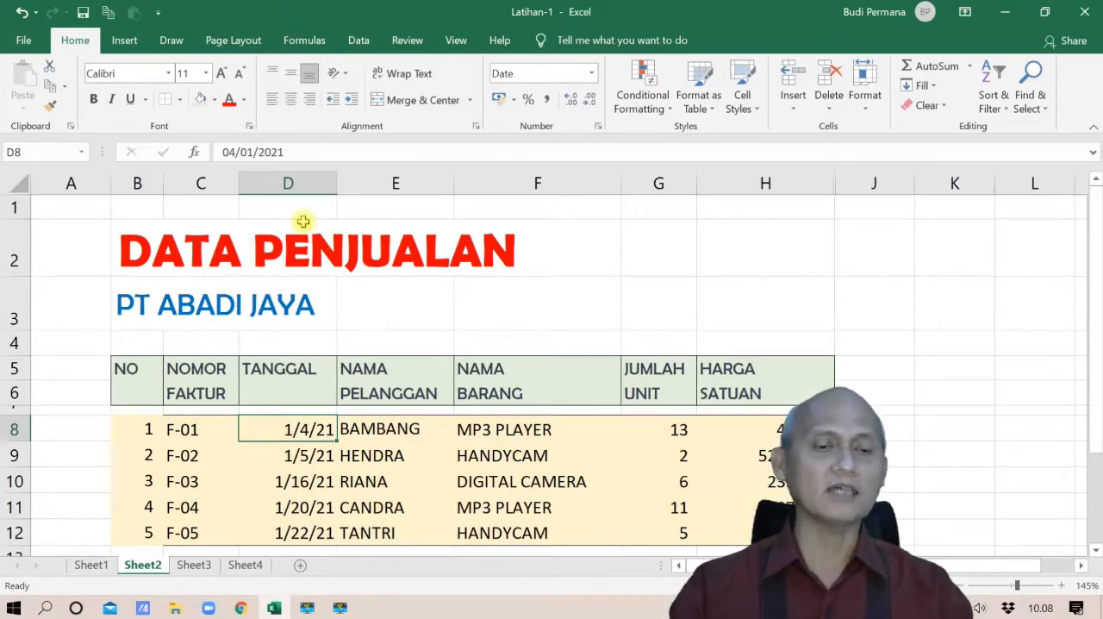
pyautogui.moveTo(129, 367); pyautogui.dragTo(740, 394)
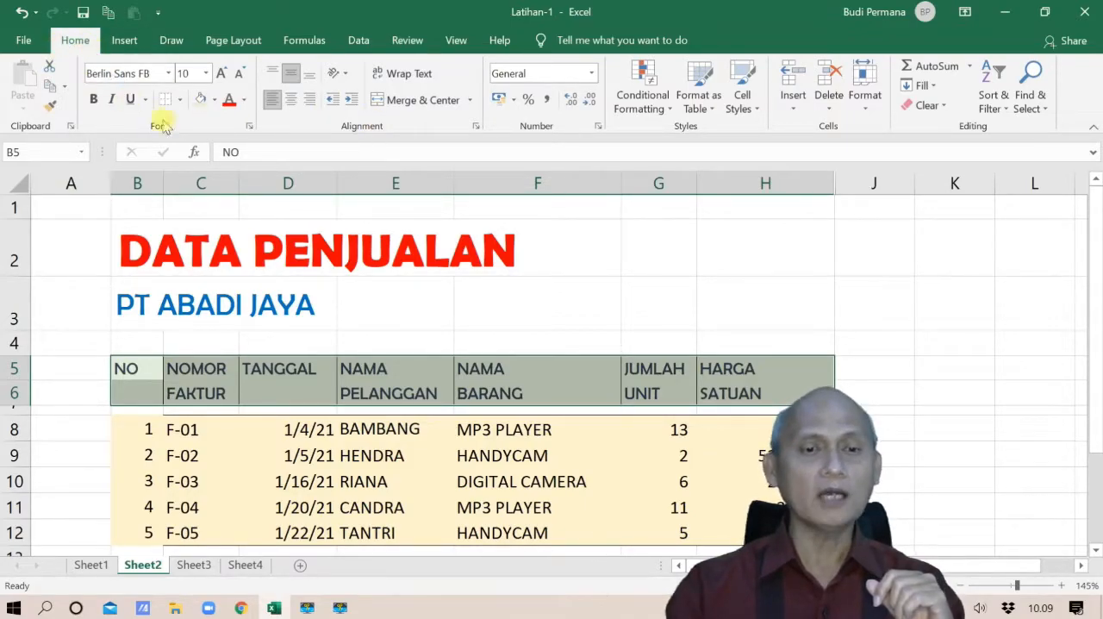
pyautogui.click(291, 101)
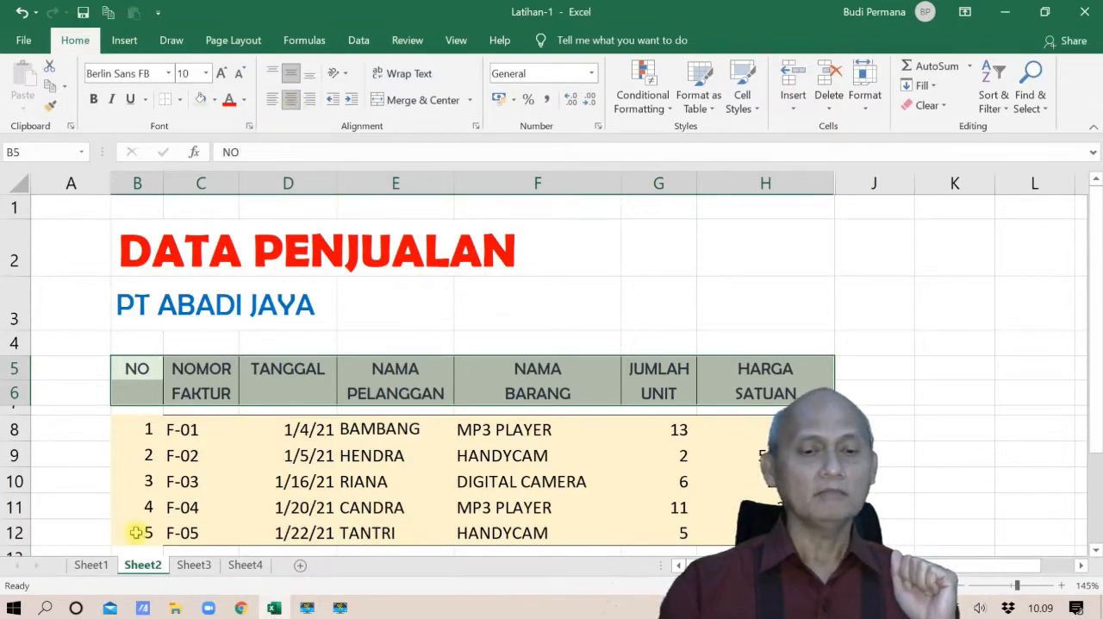
# Center the row numbers in B8:B12 and the invoice numbers in C8:C12 horizontally
pyautogui.scroll(-2, 163, 484)
pyautogui.scroll(2, 175, 452)
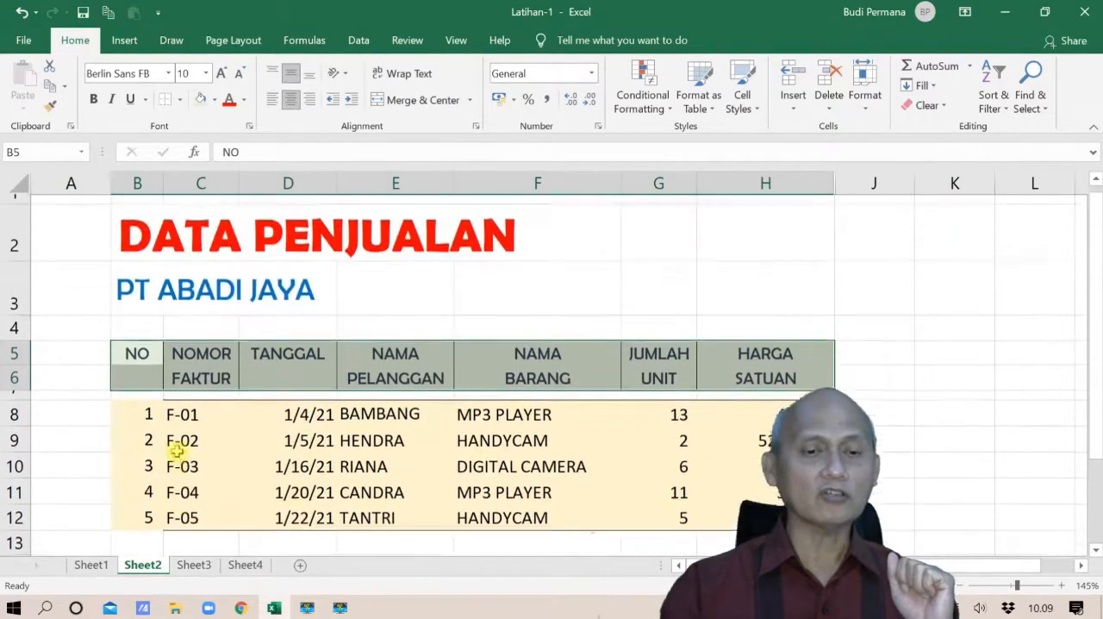
pyautogui.click(145, 422)
pyautogui.moveTo(145, 422); pyautogui.dragTo(147, 532)
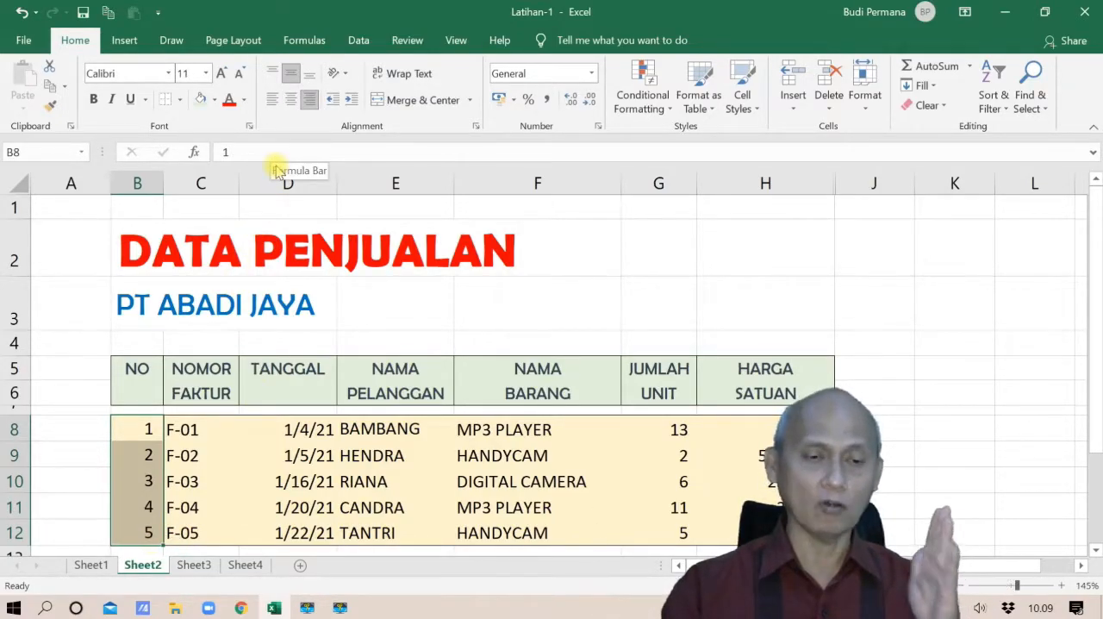
pyautogui.click(291, 100)
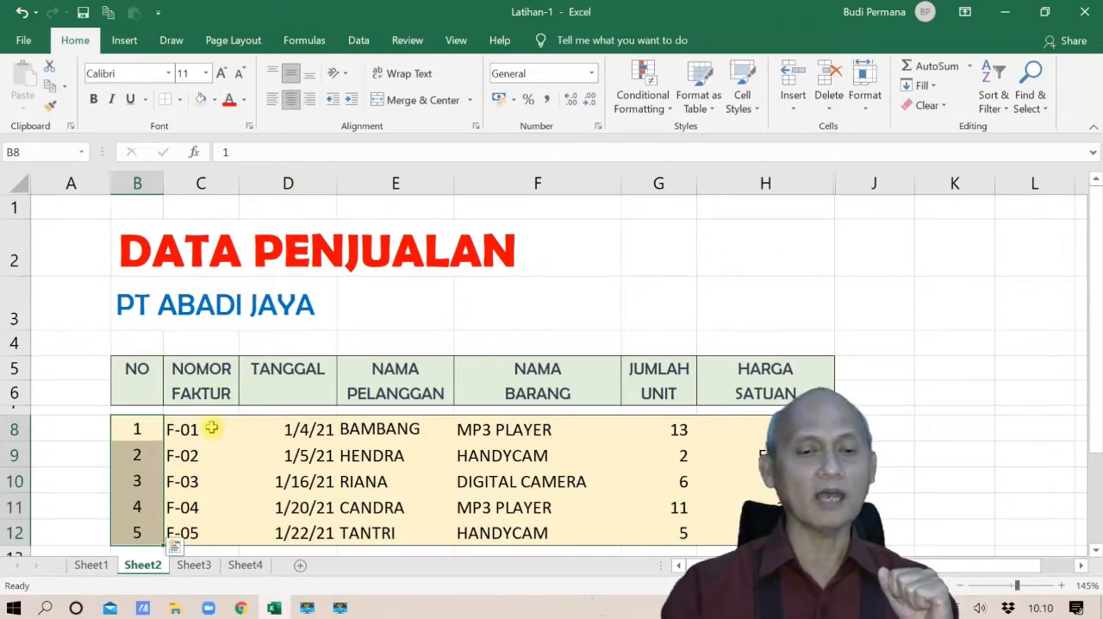
pyautogui.moveTo(212, 426); pyautogui.dragTo(214, 533)
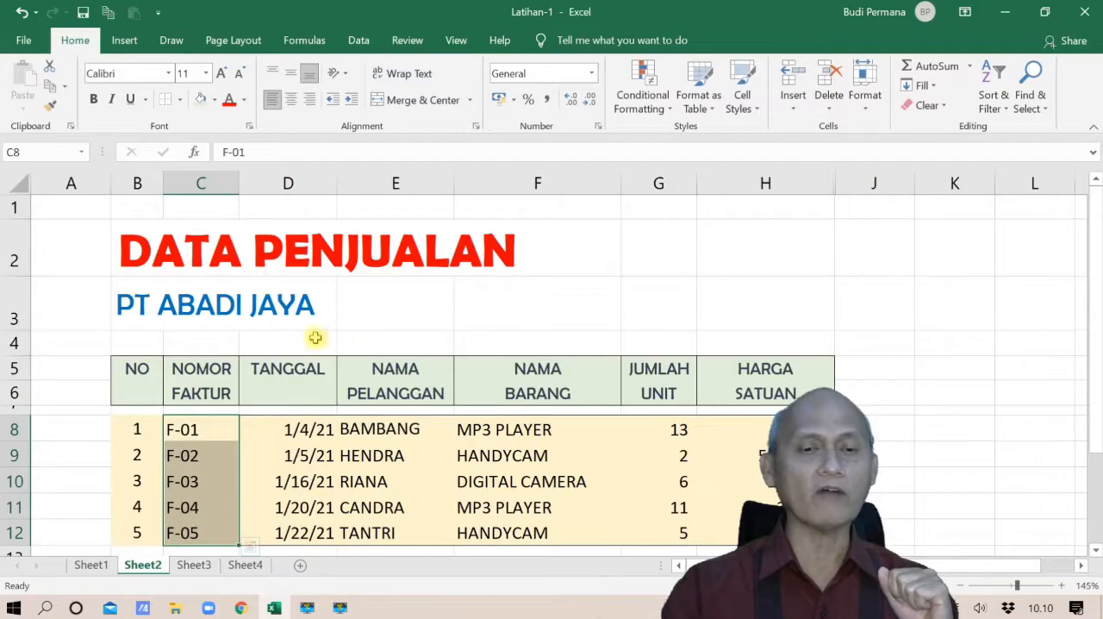
pyautogui.click(291, 100)
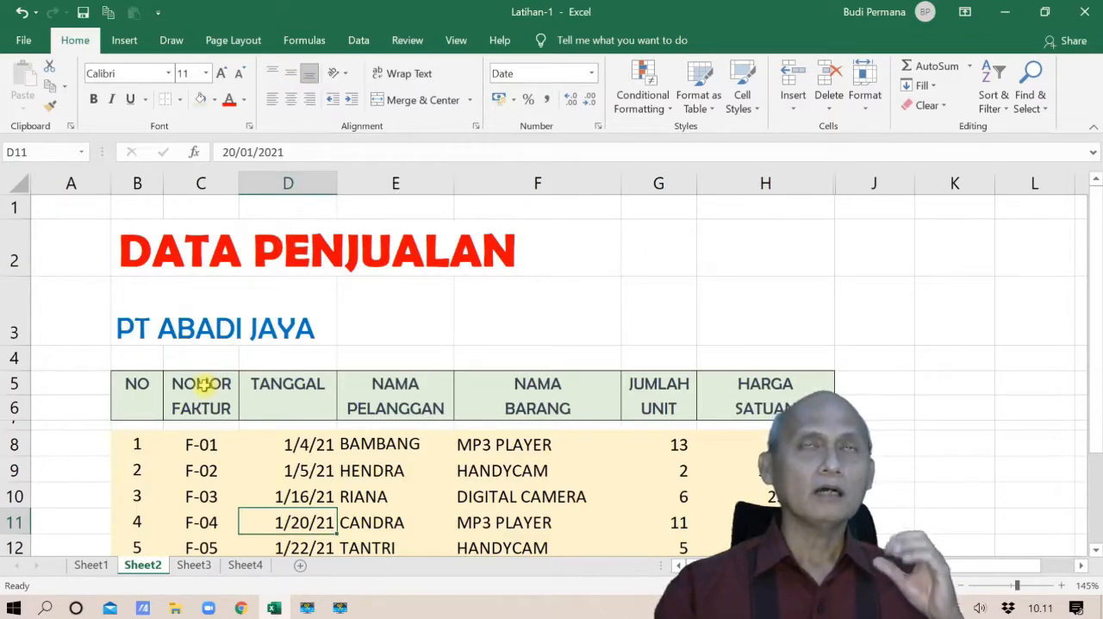
# Try top and middle vertical alignment on the PT ABADI JAYA cell B3, and set it back to bottom alignment
pyautogui.click(131, 326)
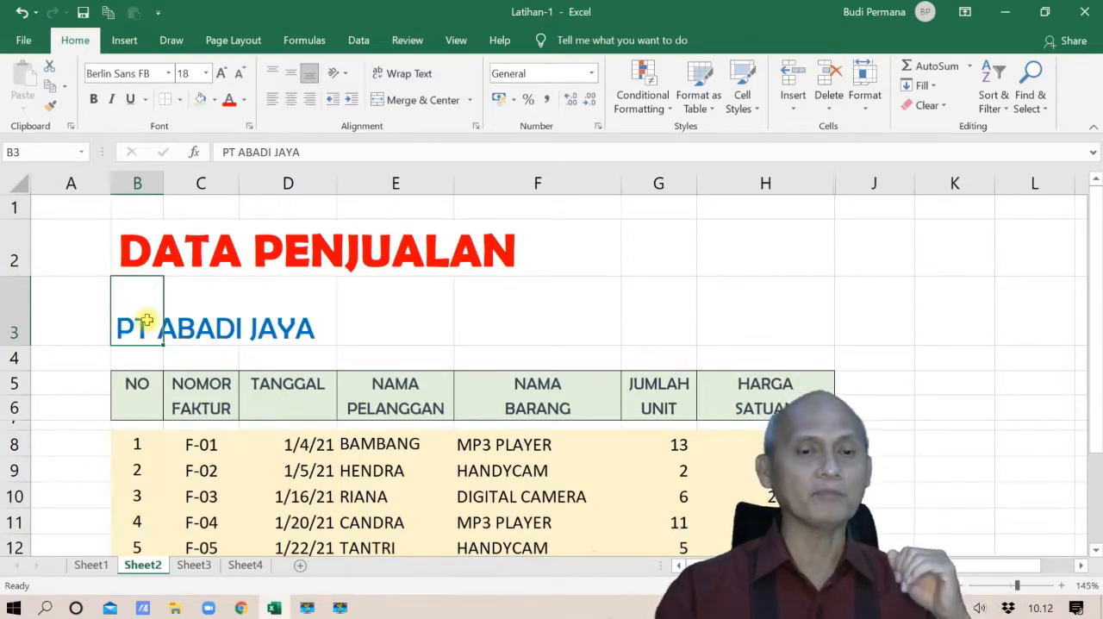
pyautogui.click(271, 75)
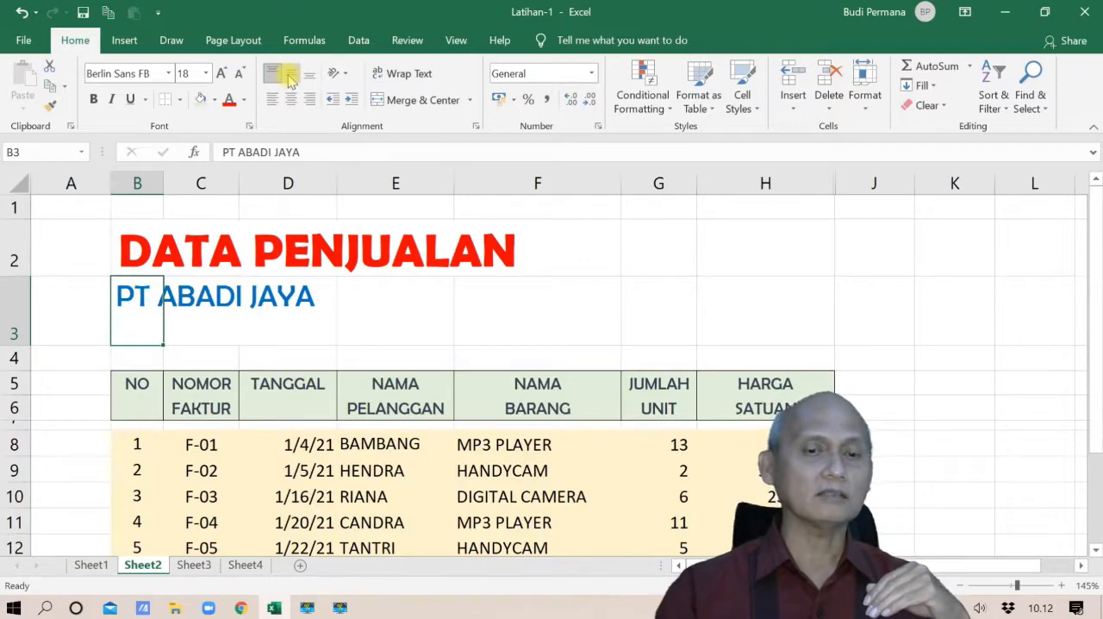
pyautogui.click(289, 78)
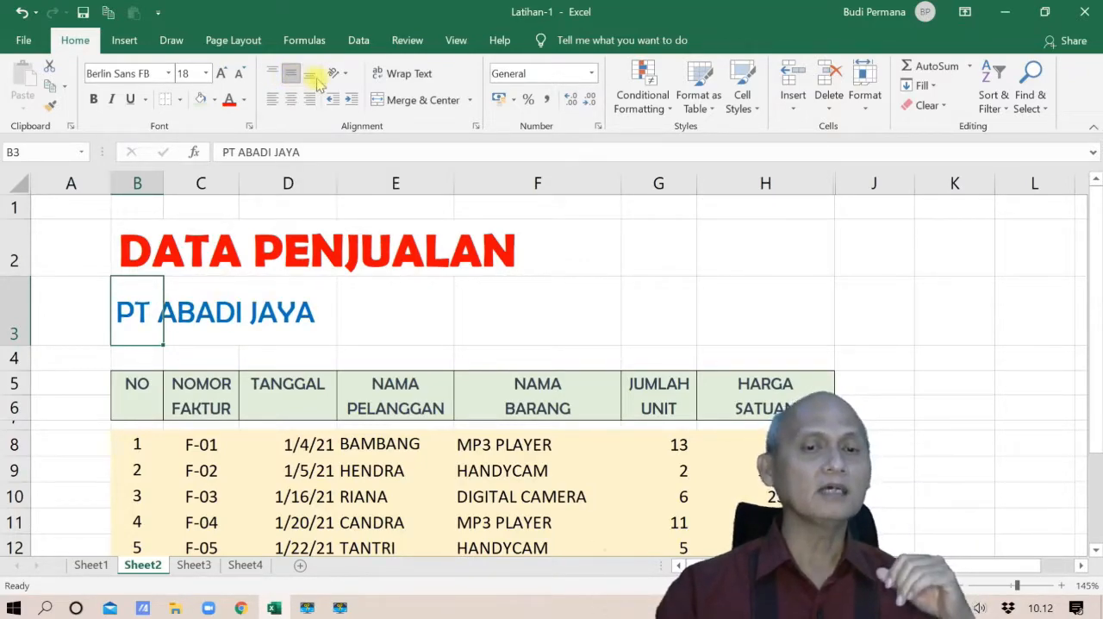
pyautogui.click(312, 76)
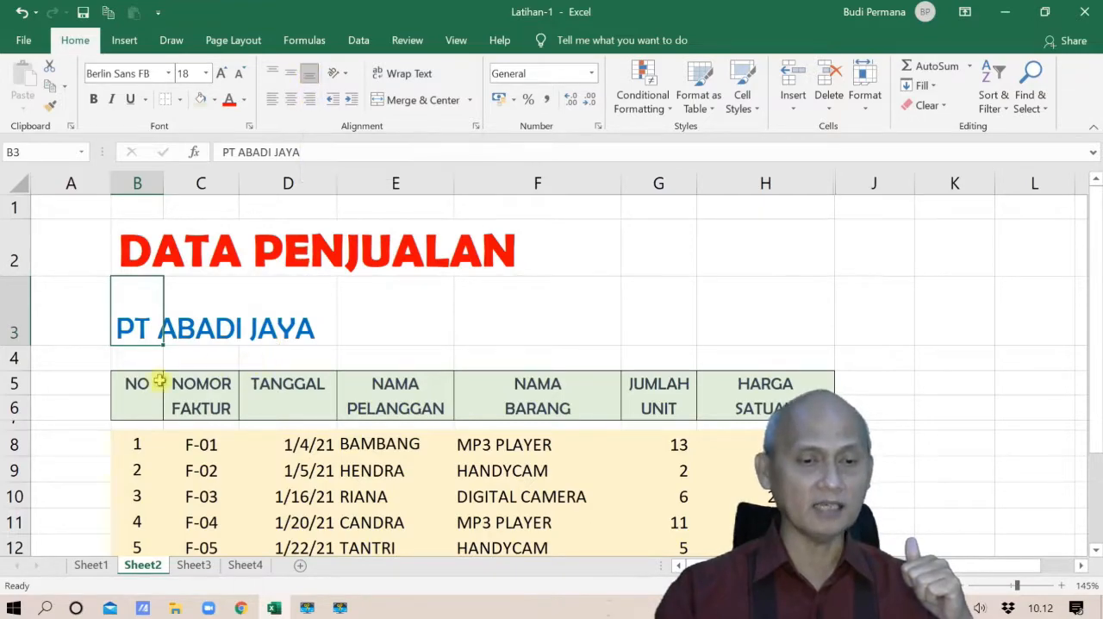
pyautogui.moveTo(127, 382); pyautogui.dragTo(421, 390)
pyautogui.moveTo(658, 408); pyautogui.dragTo(738, 407)
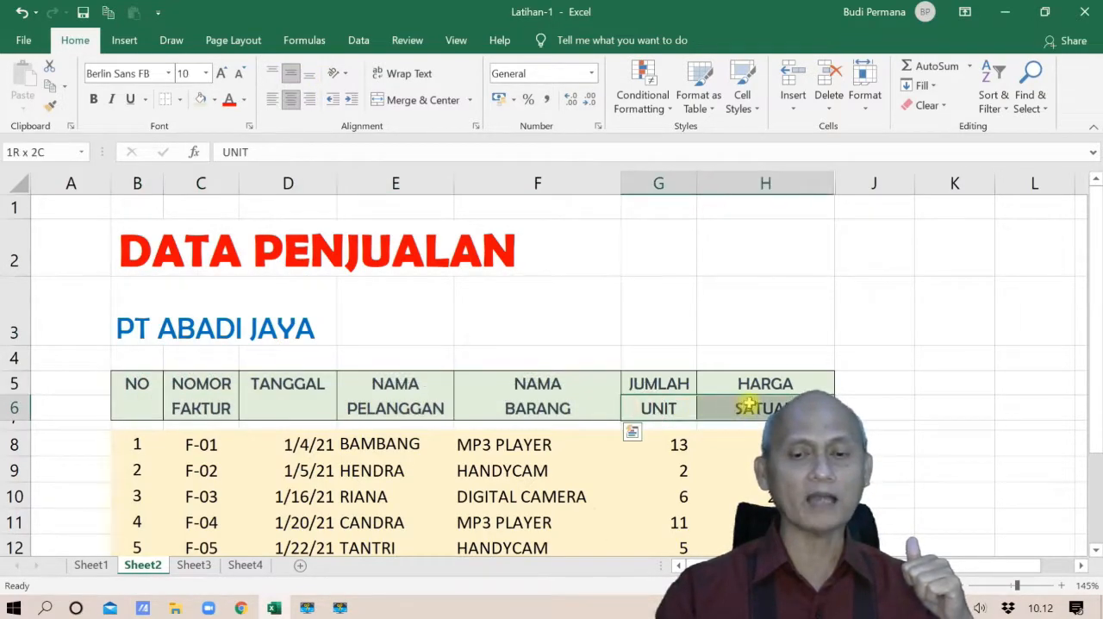
pyautogui.moveTo(137, 381); pyautogui.dragTo(733, 405)
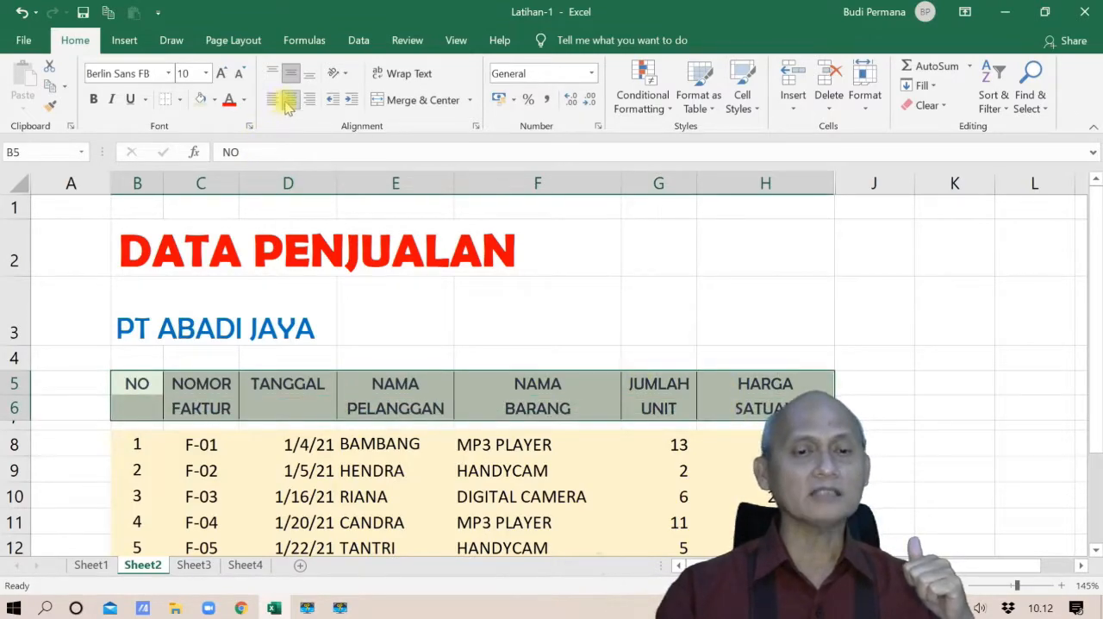
# Reduce the height of row 3 to fit the PT ABADI JAYA subtitle more closely
pyautogui.click(148, 336)
pyautogui.moveTo(19, 345); pyautogui.dragTo(20, 317)
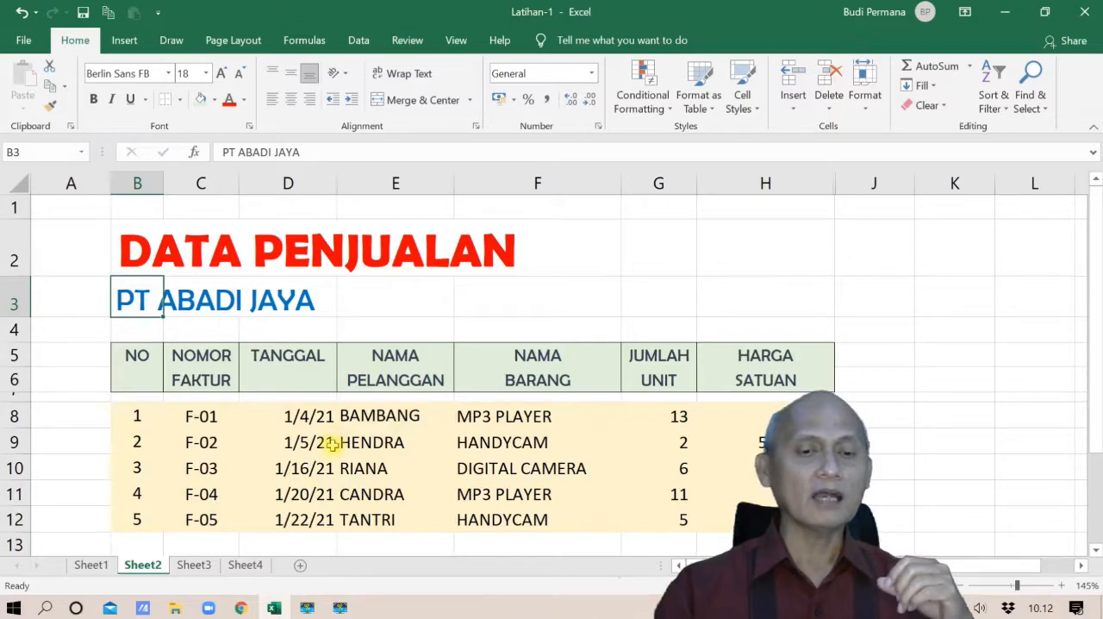
# Indent the customer names in E8:E12 and the item names in F8:F12 by one level each
pyautogui.moveTo(379, 414); pyautogui.dragTo(382, 517)
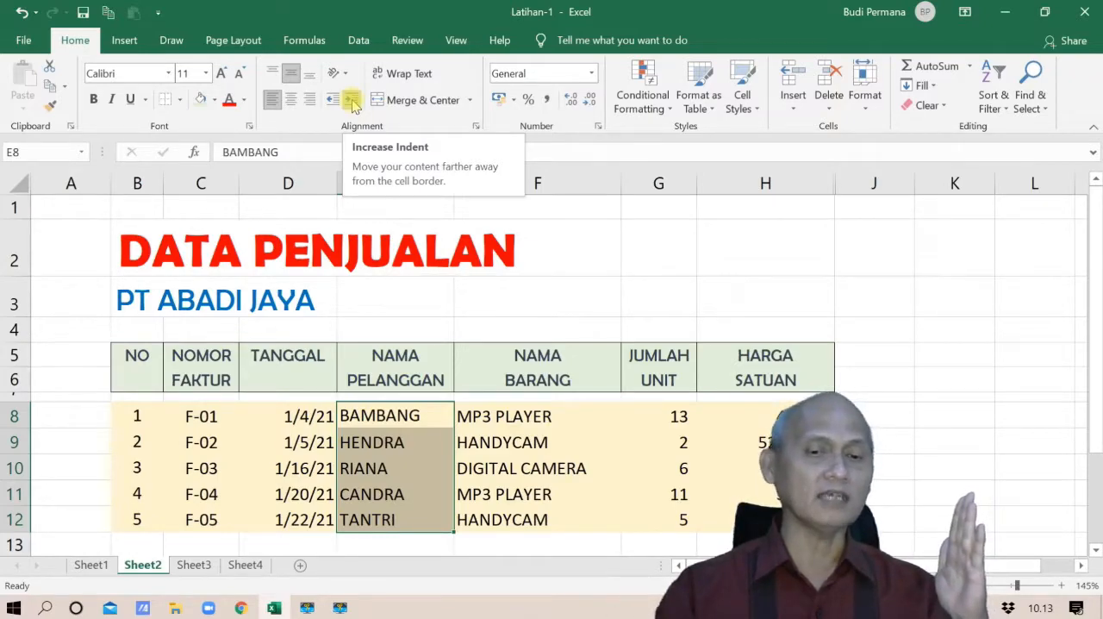
pyautogui.click(354, 102)
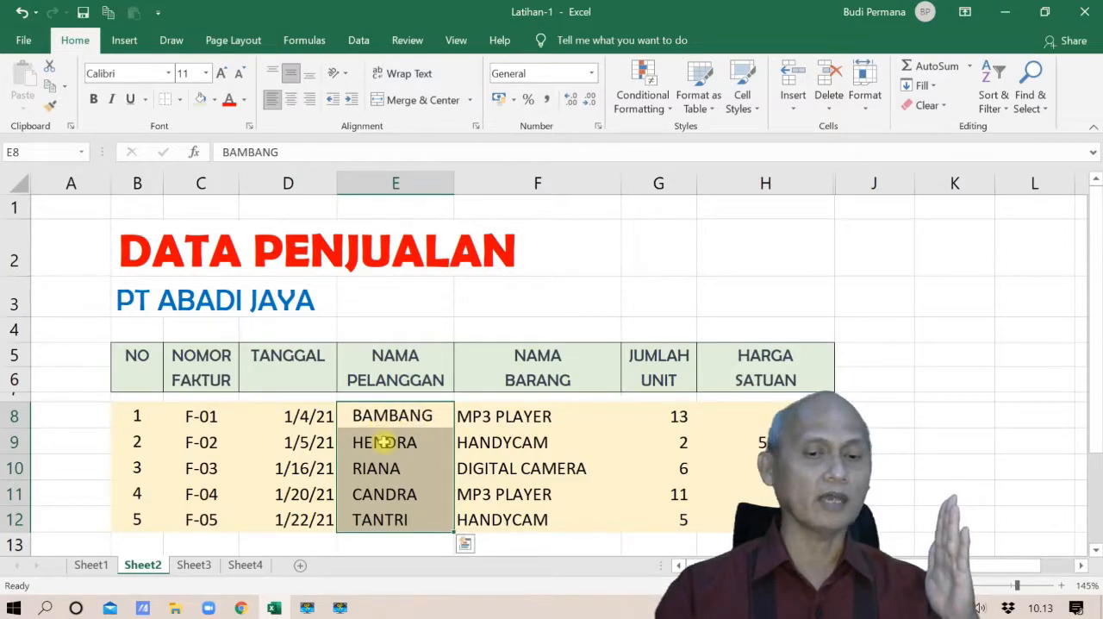
pyautogui.click(350, 103)
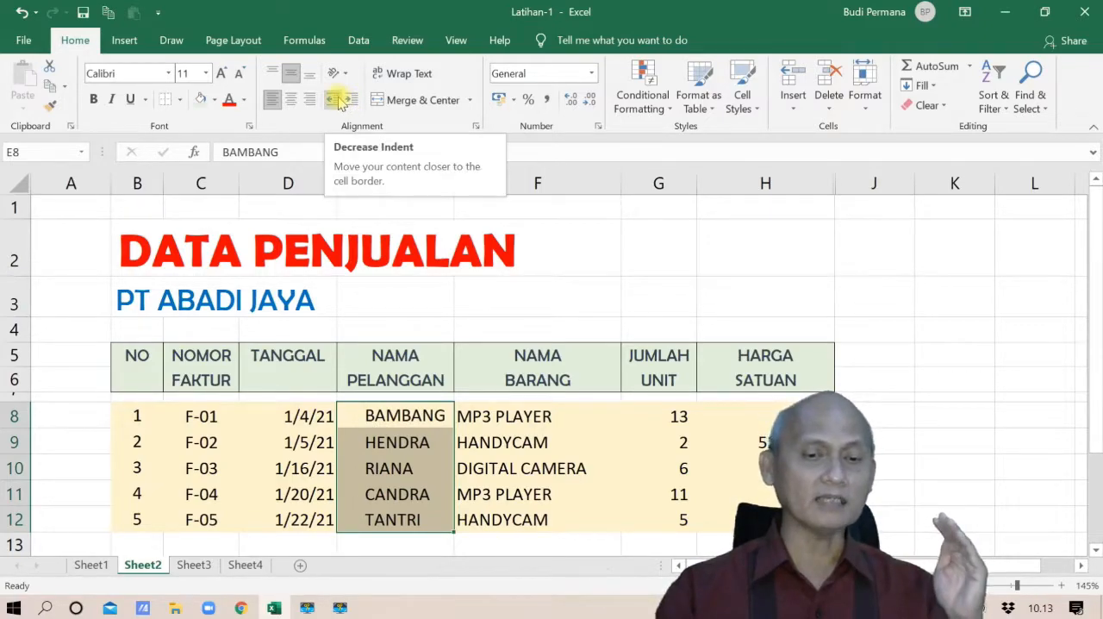
pyautogui.click(341, 101)
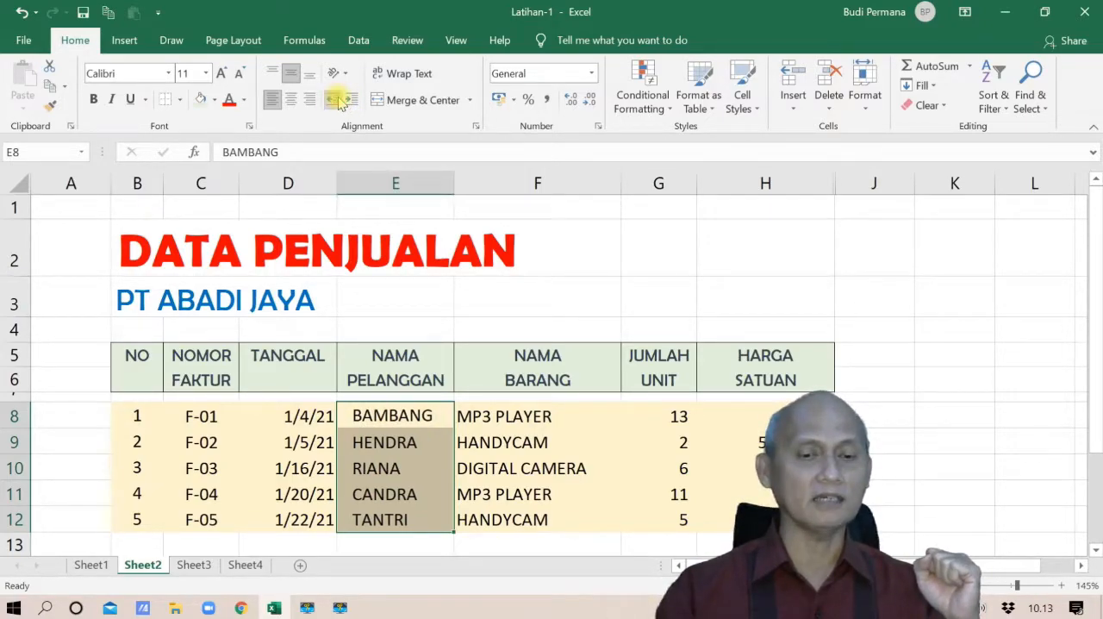
pyautogui.click(339, 101)
pyautogui.click(351, 100)
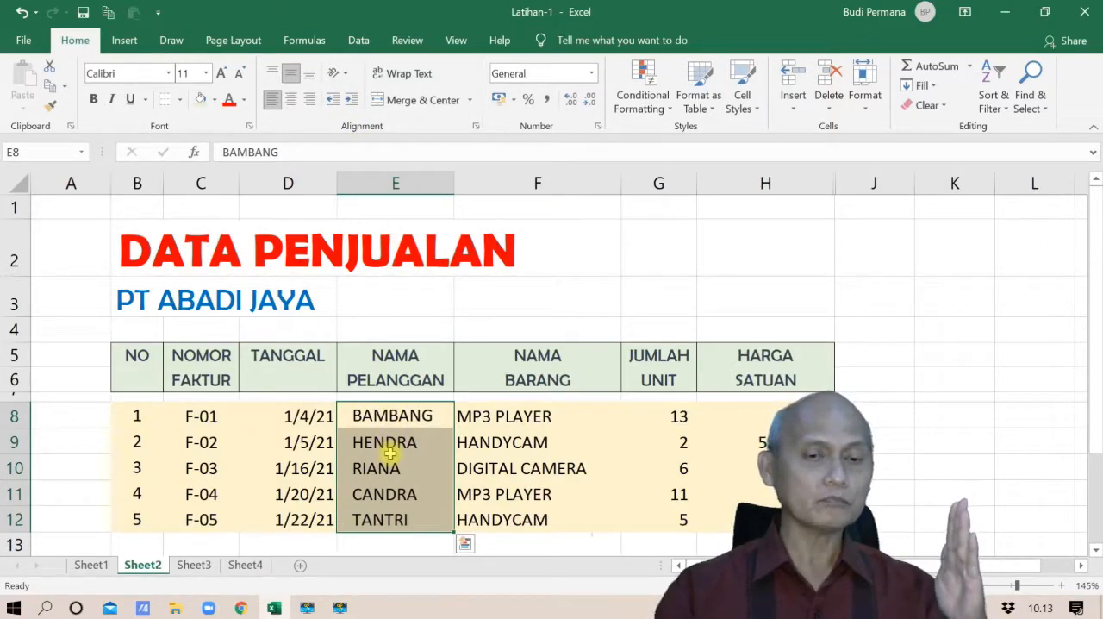
pyautogui.moveTo(491, 416); pyautogui.dragTo(494, 513)
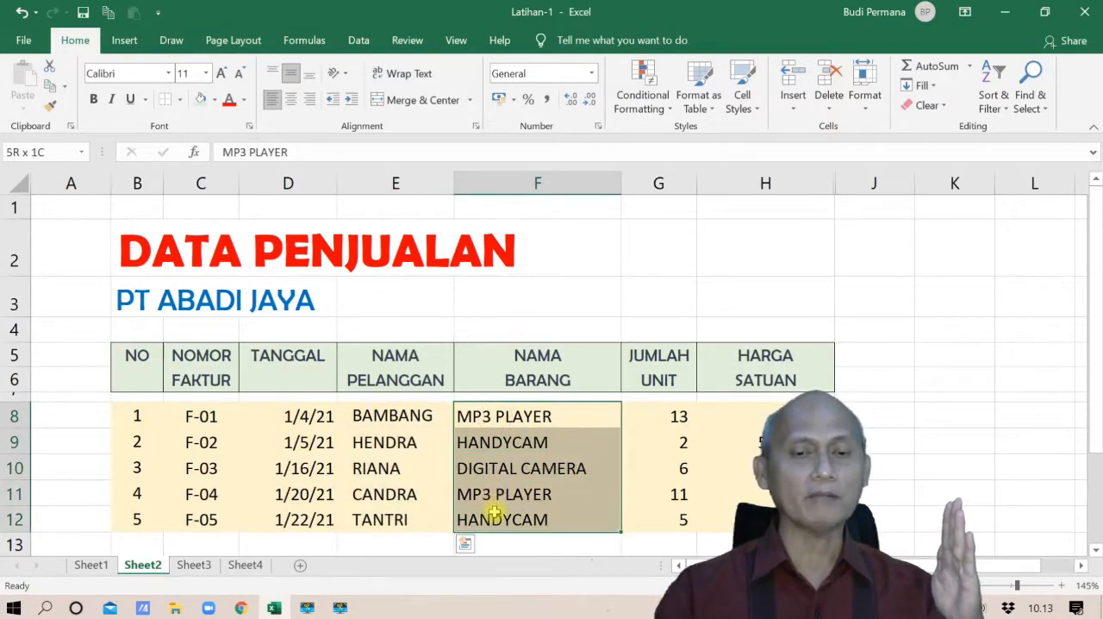
pyautogui.click(350, 104)
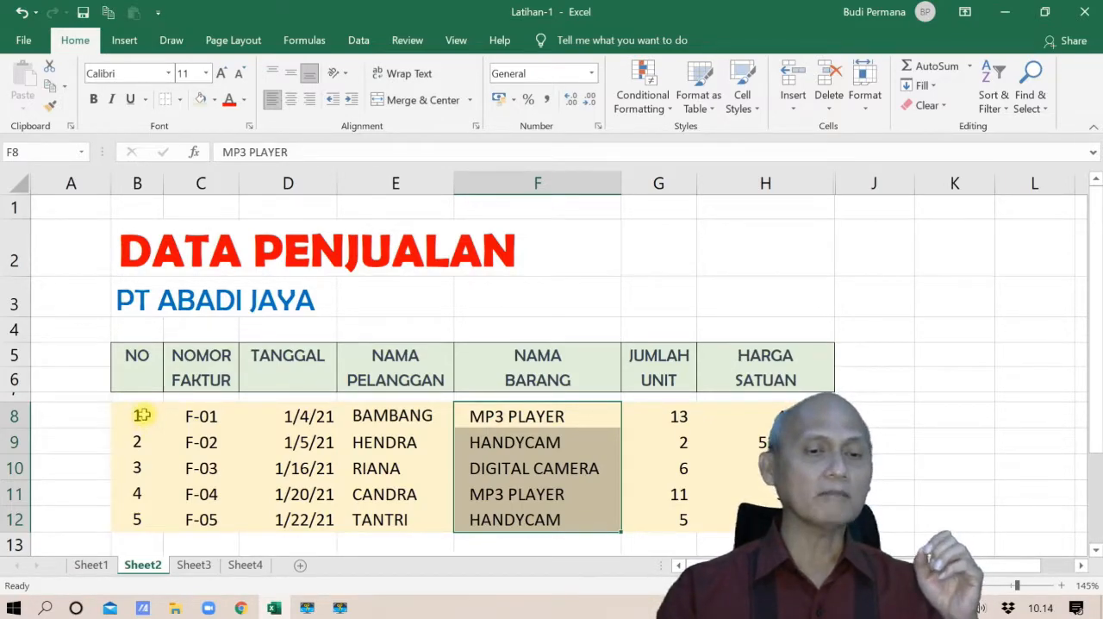
# Try the Angle Counterclockwise and Angle Clockwise orientations on the row numbers in B8:B12, and set them back to Vertical Text
pyautogui.moveTo(141, 414); pyautogui.dragTo(139, 517)
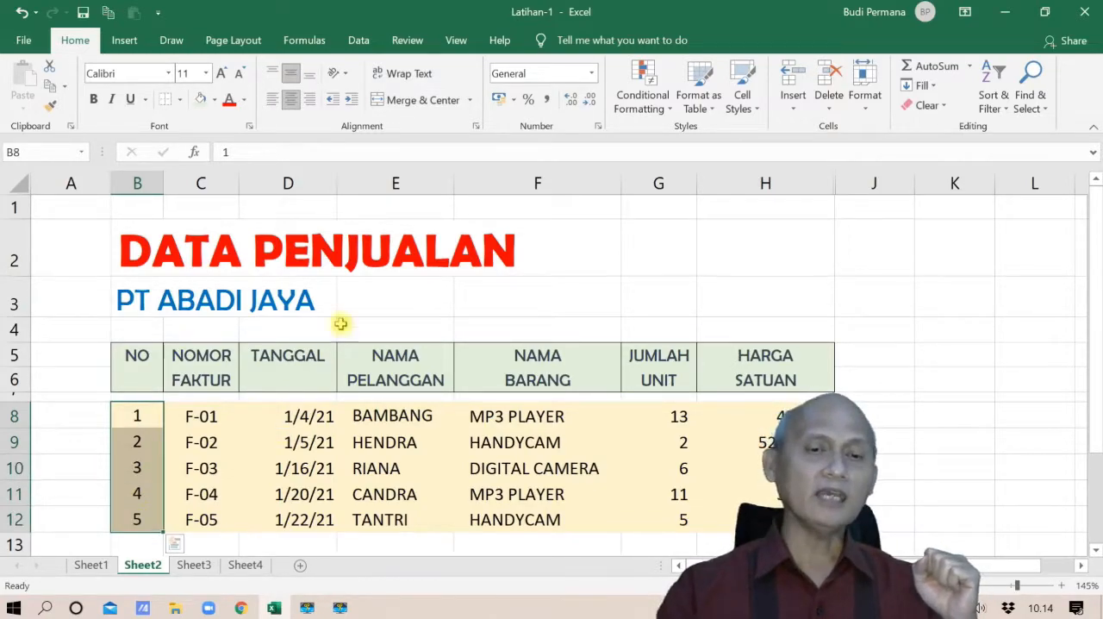
pyautogui.click(348, 75)
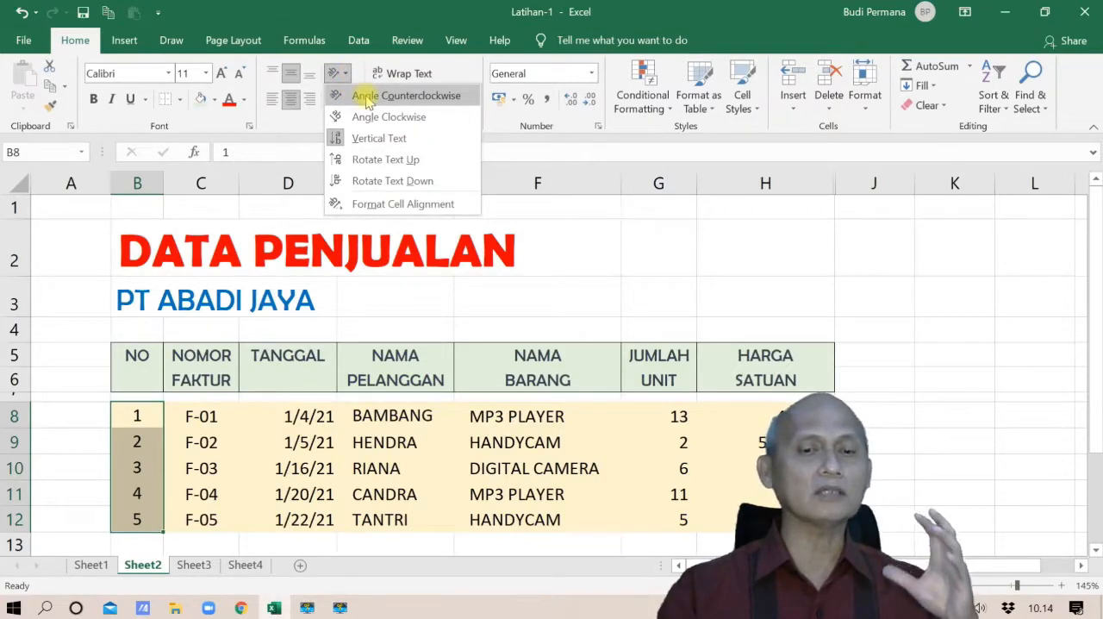
pyautogui.click(367, 97)
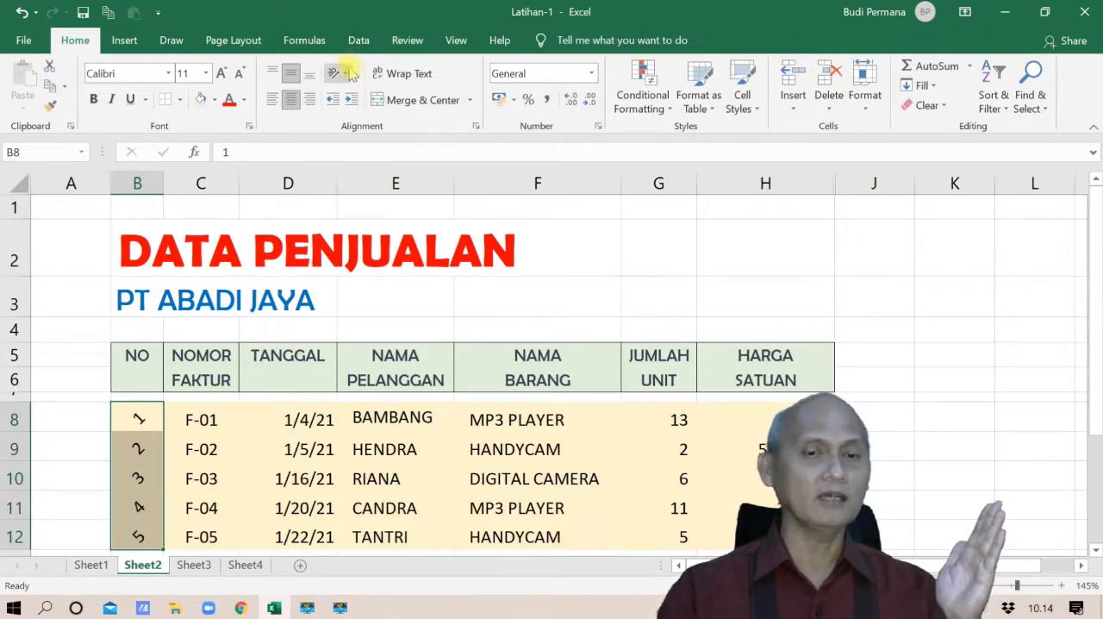
pyautogui.click(336, 73)
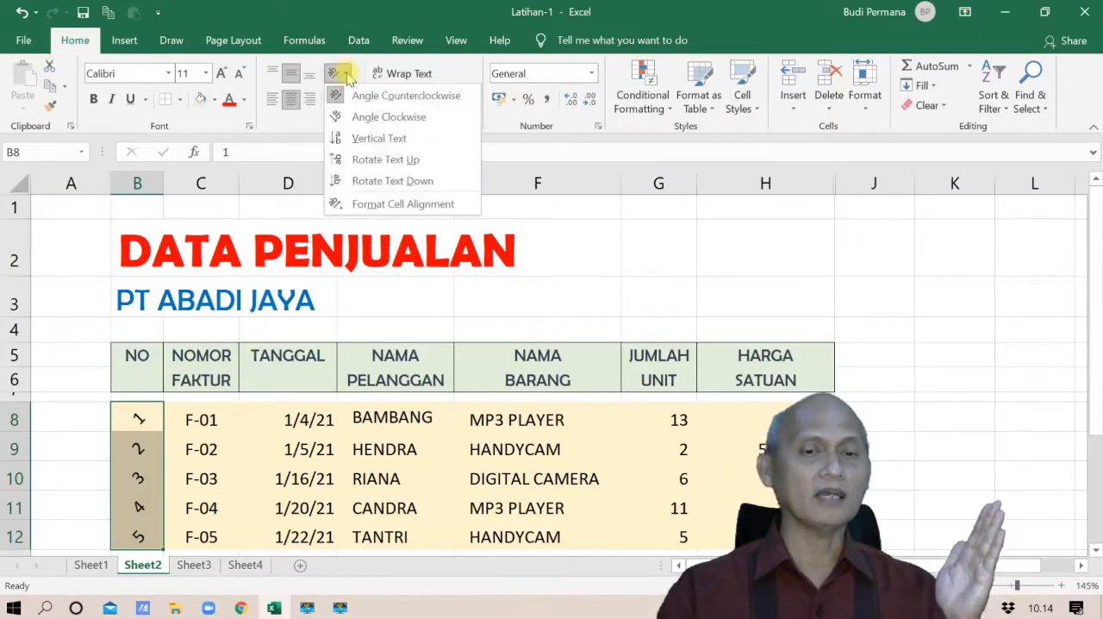
pyautogui.click(366, 120)
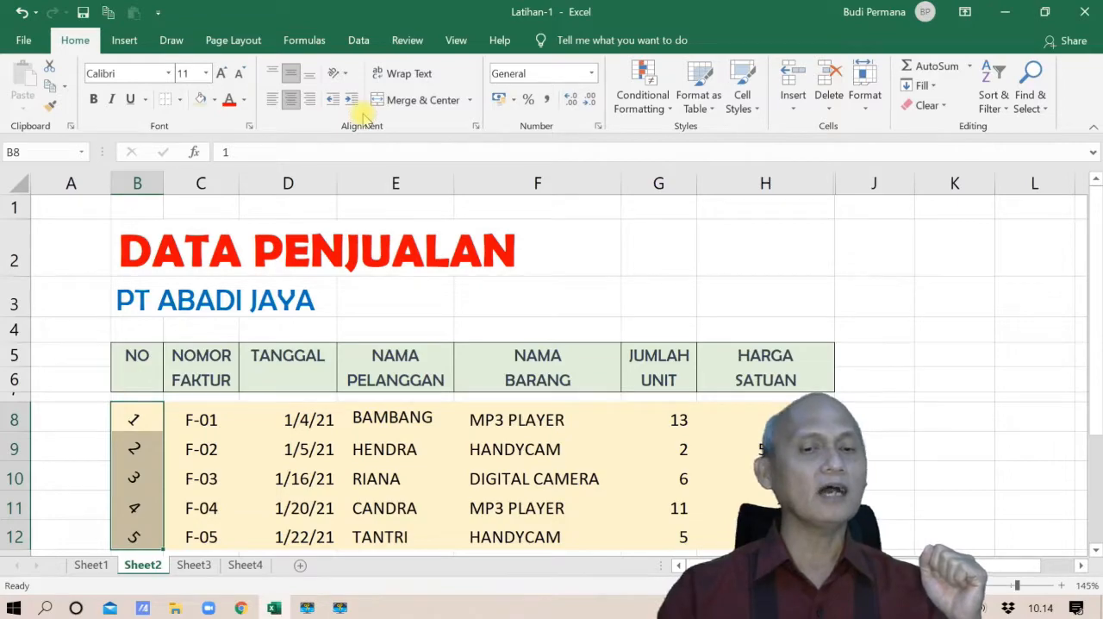
pyautogui.click(339, 75)
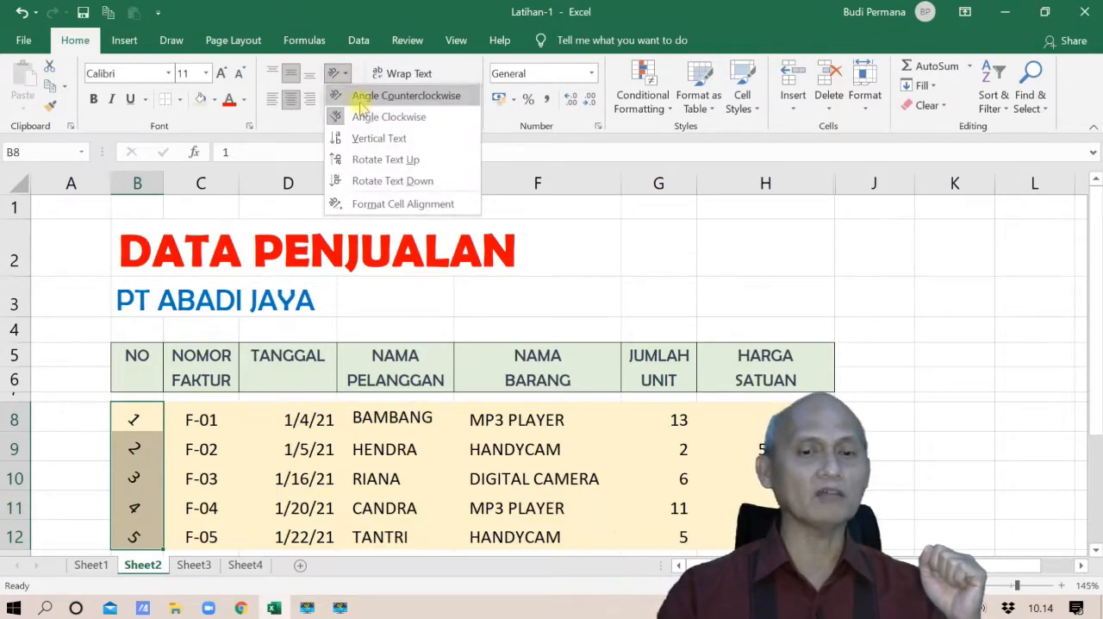
pyautogui.click(372, 139)
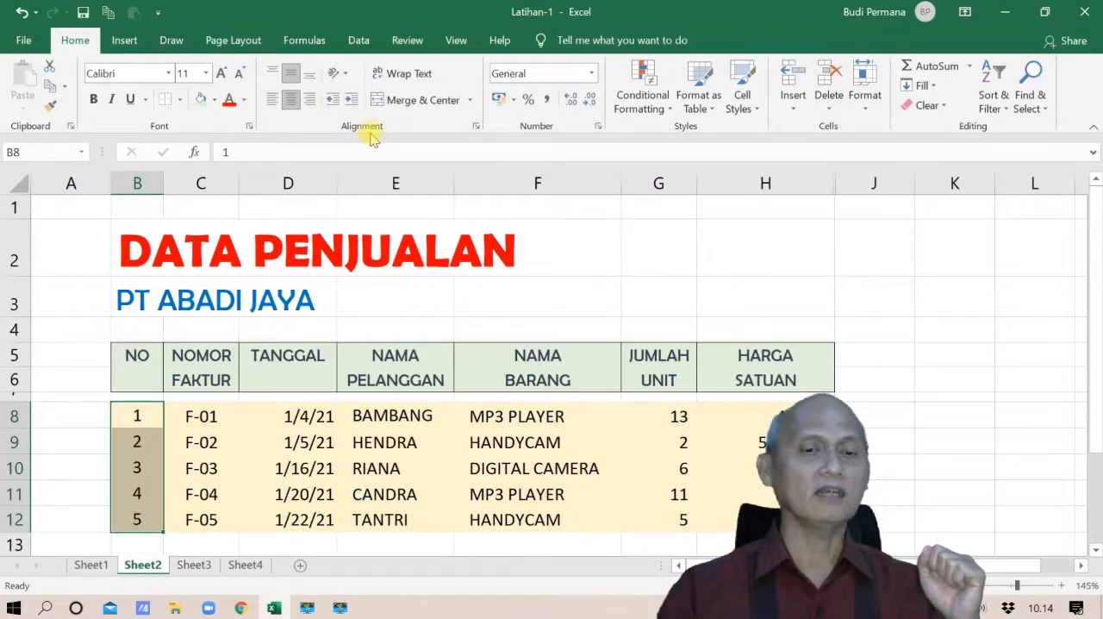
# Try the Rotate Text Up orientation on the row numbers in B8:B12, and switch them to Rotate Text Down
pyautogui.click(336, 75)
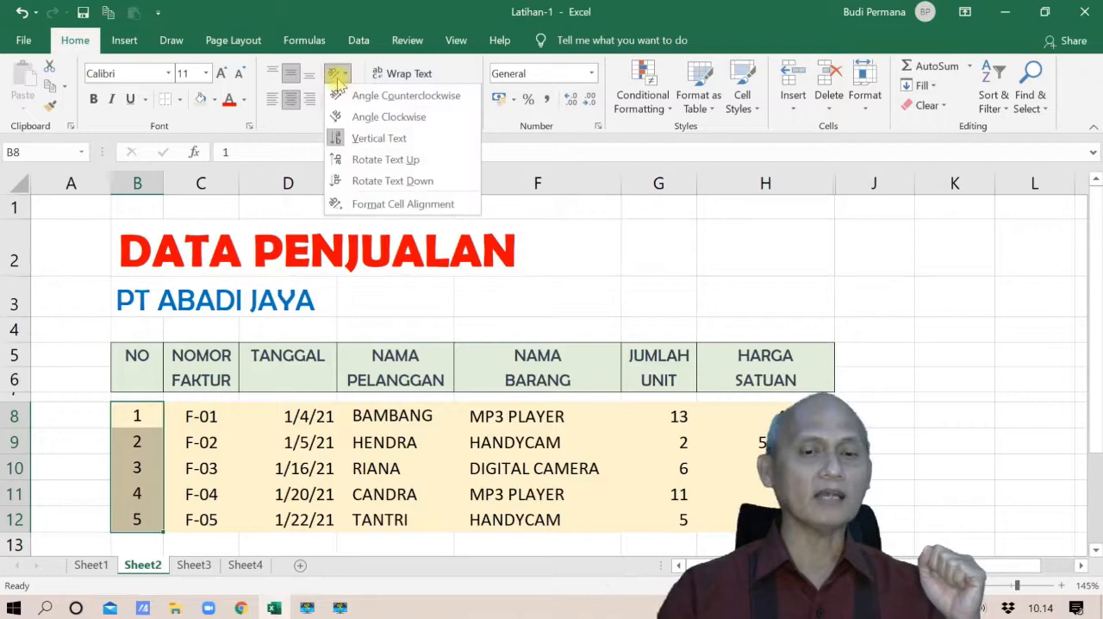
pyautogui.click(377, 160)
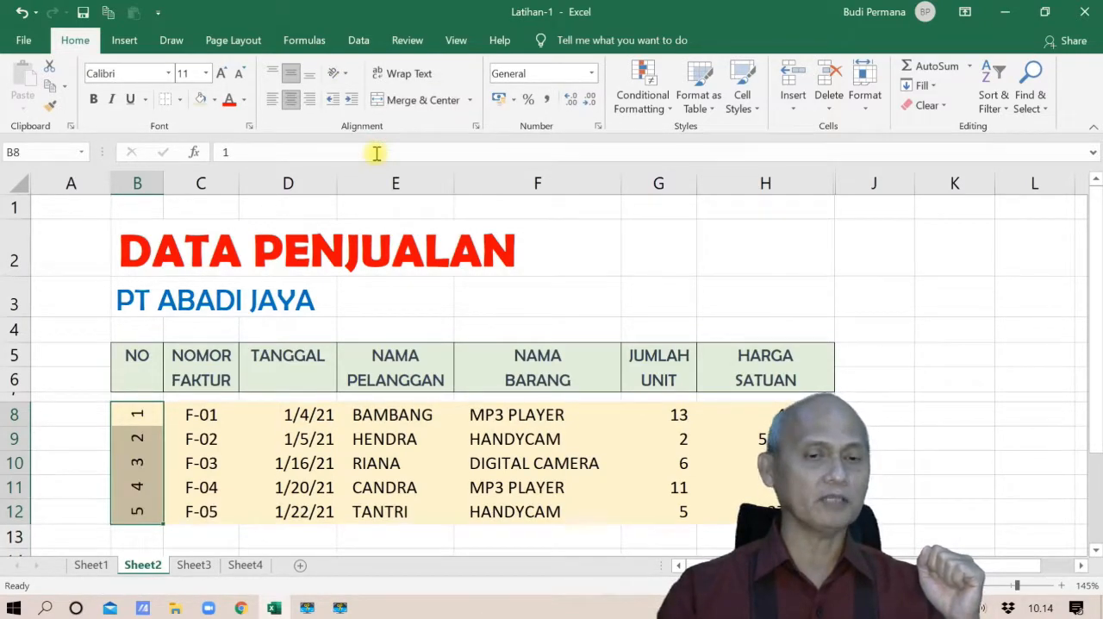
pyautogui.click(349, 76)
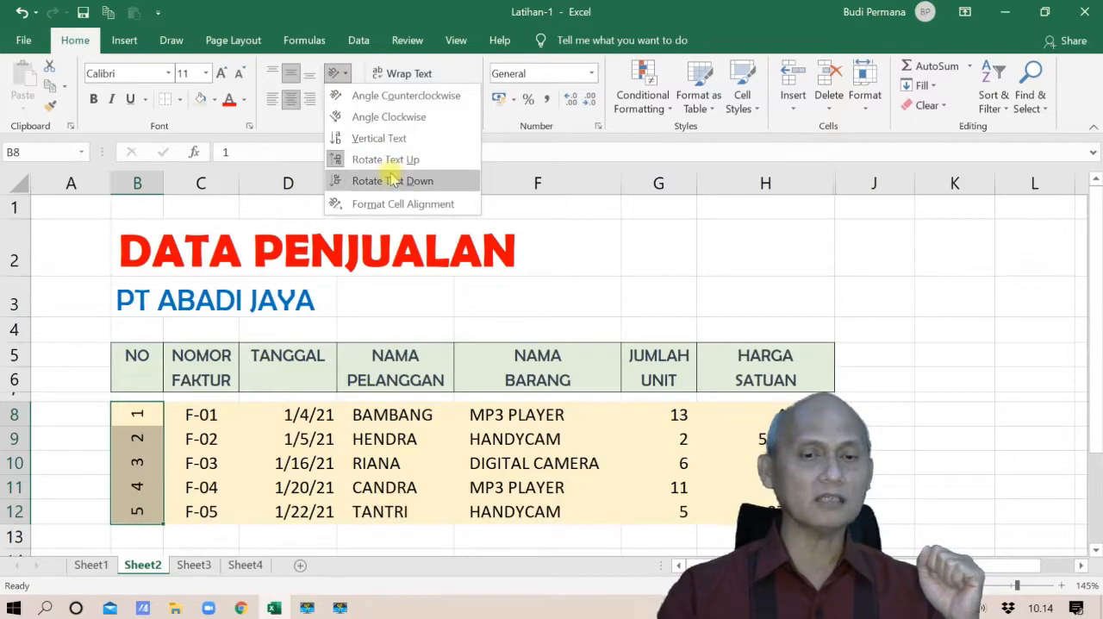
pyautogui.click(391, 172)
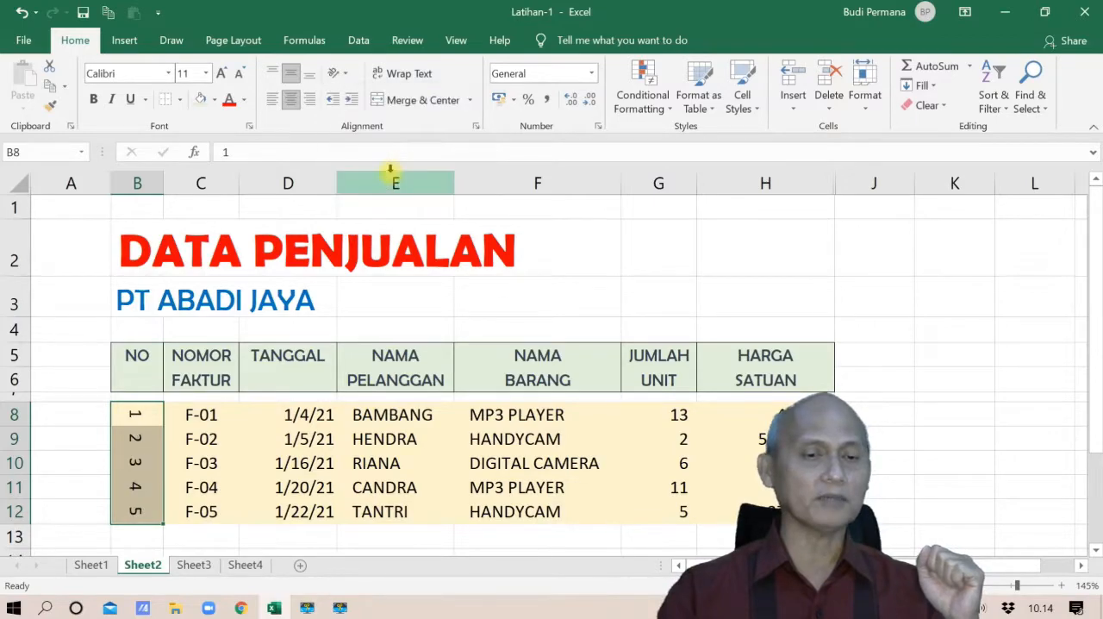
# Try a -45 degree text orientation on the row numbers in B8:B12 through the Format Cells alignment settings
pyautogui.click(349, 76)
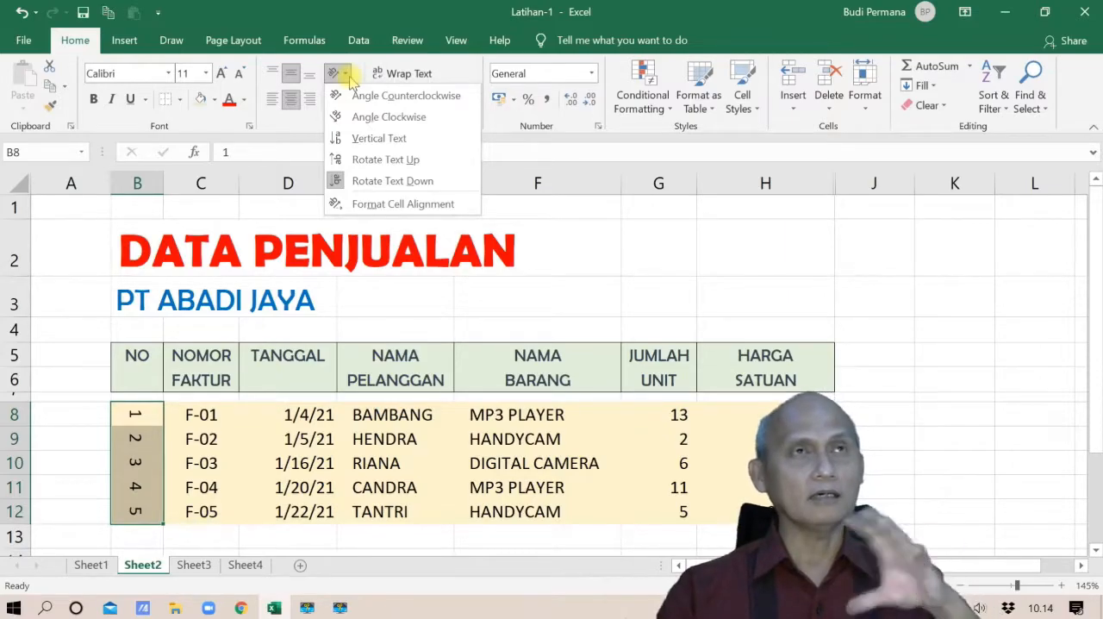
pyautogui.click(383, 204)
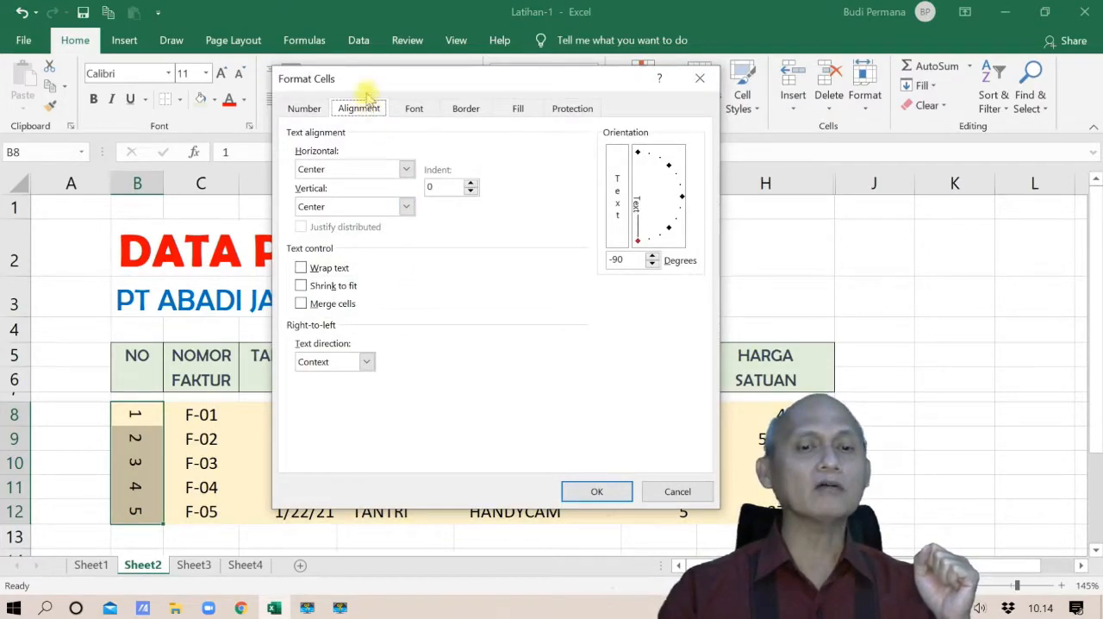
pyautogui.click(669, 229)
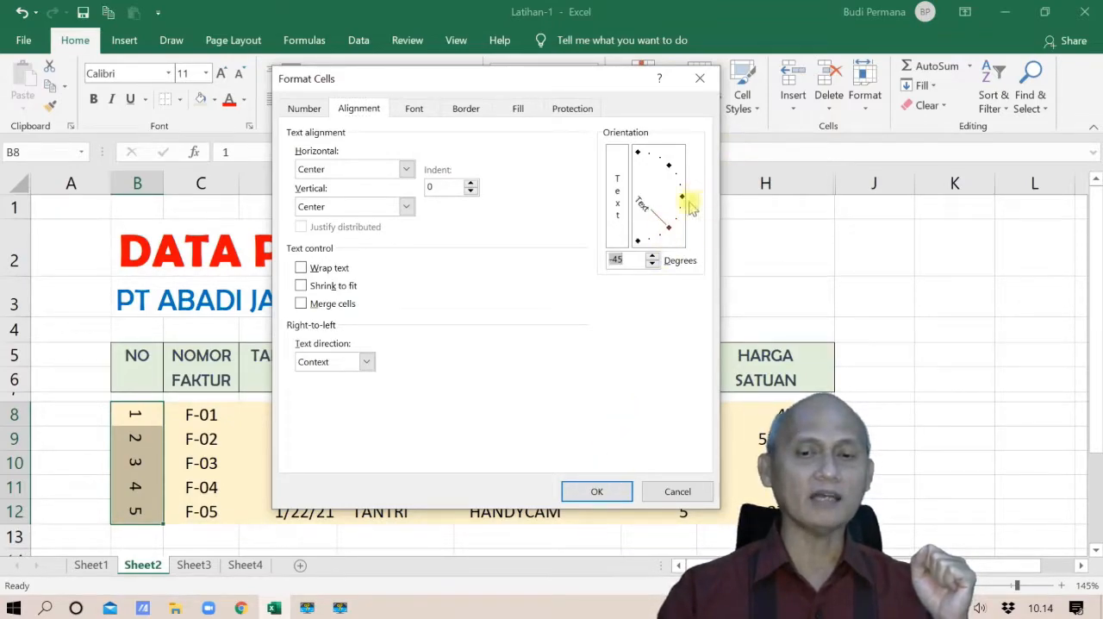
pyautogui.moveTo(678, 198); pyautogui.dragTo(668, 164)
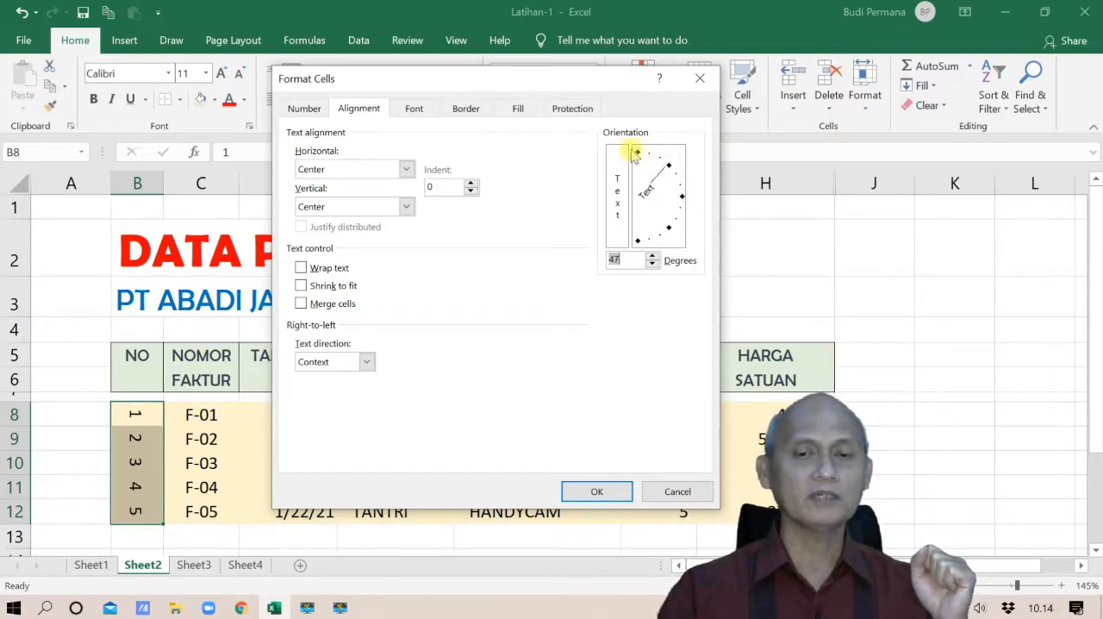
pyautogui.click(637, 151)
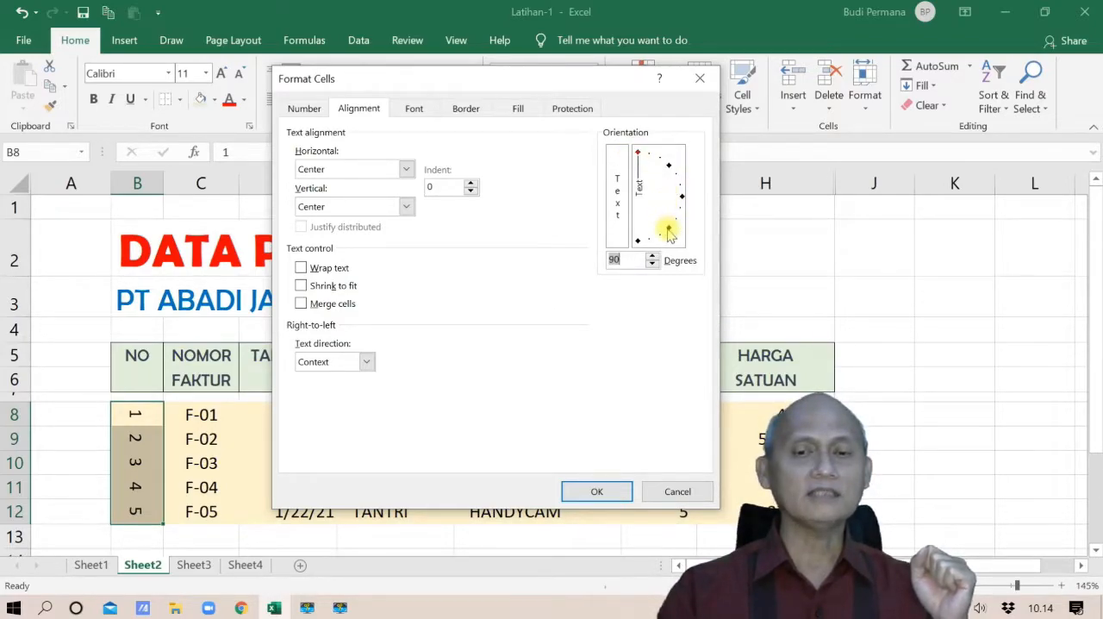
pyautogui.click(598, 489)
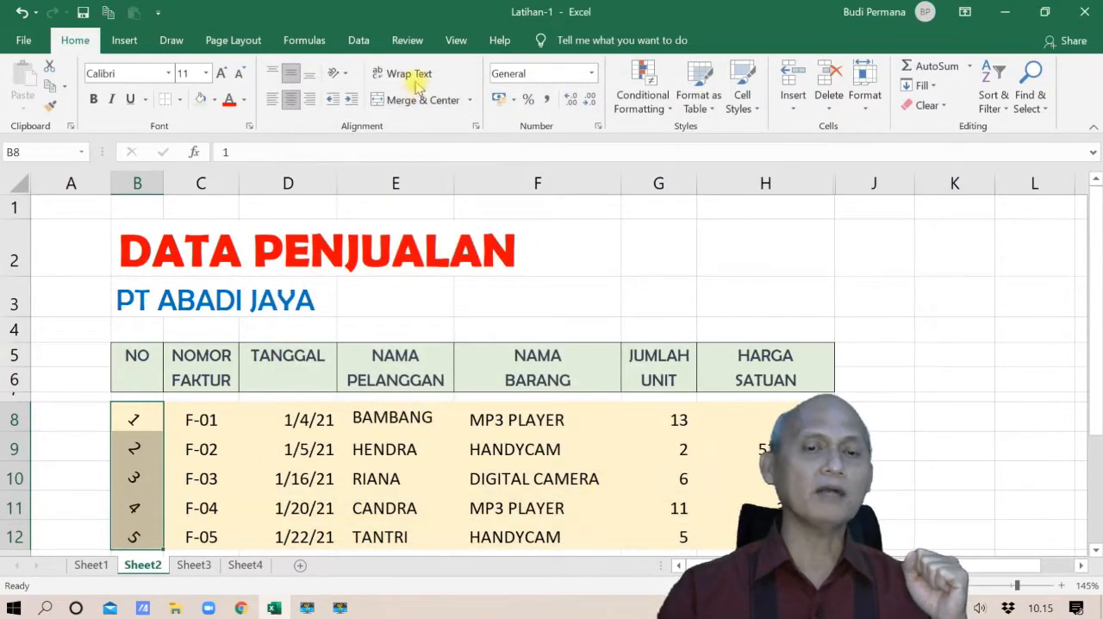
# Set the row numbers in B8:B12 back to the Vertical Text orientation
pyautogui.click(336, 73)
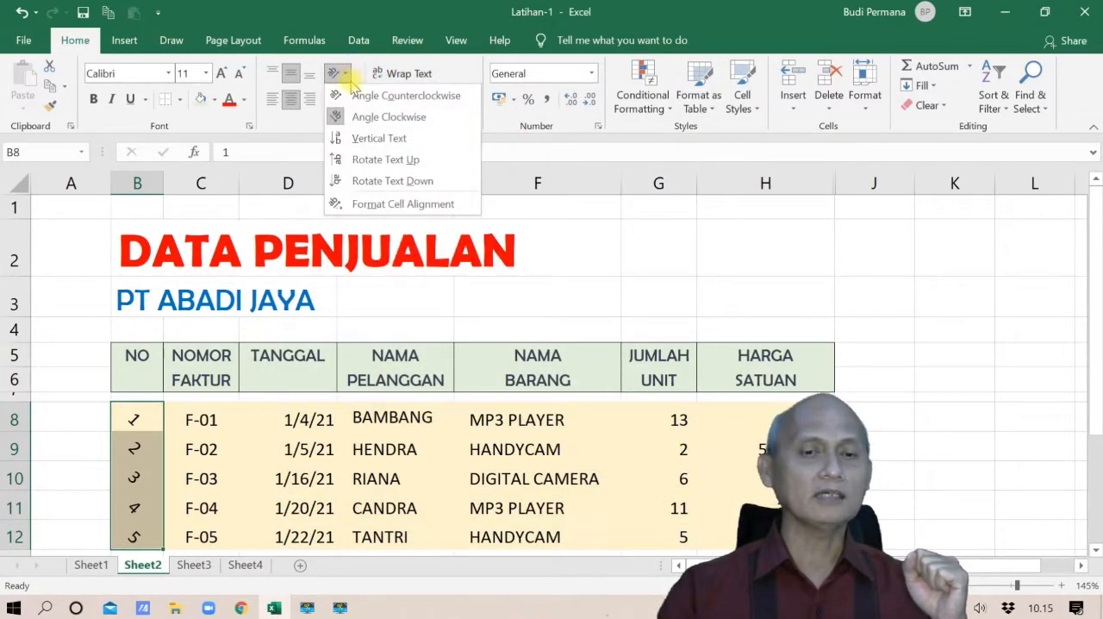
pyautogui.click(376, 138)
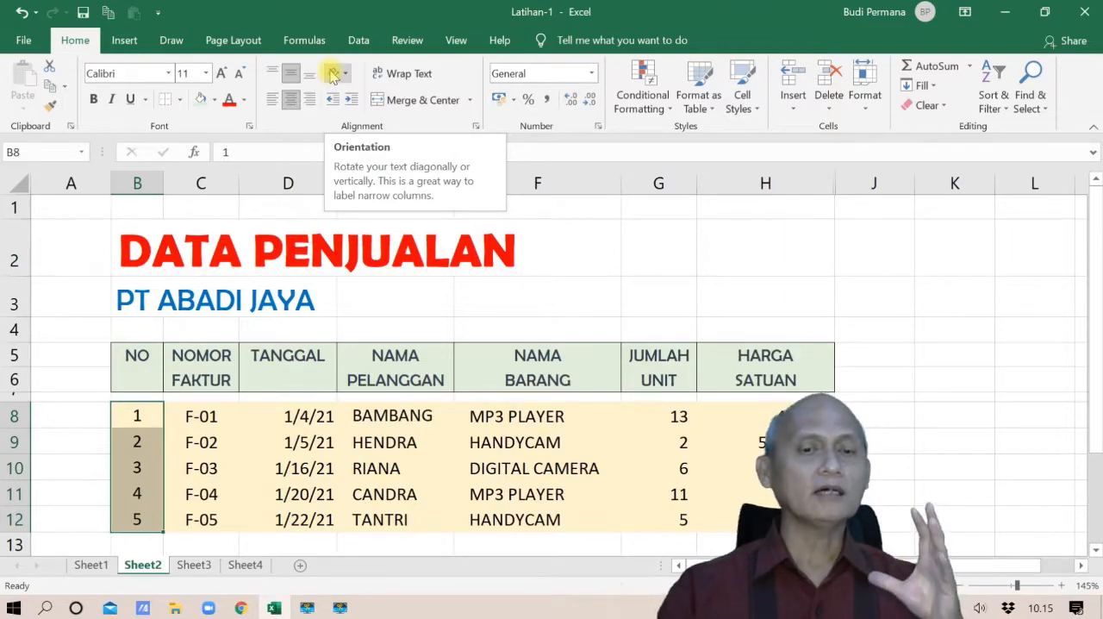
pyautogui.click(401, 326)
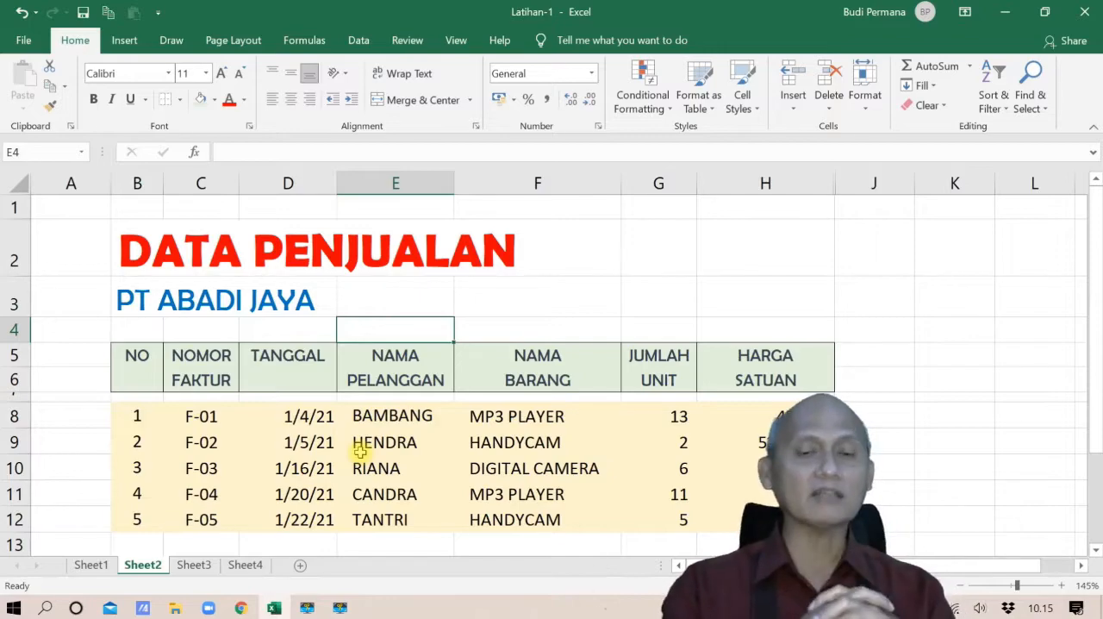
# Merge the NO header cells B5:B6 into one cell with Merge Cells, keeping the text centered
pyautogui.click(141, 356)
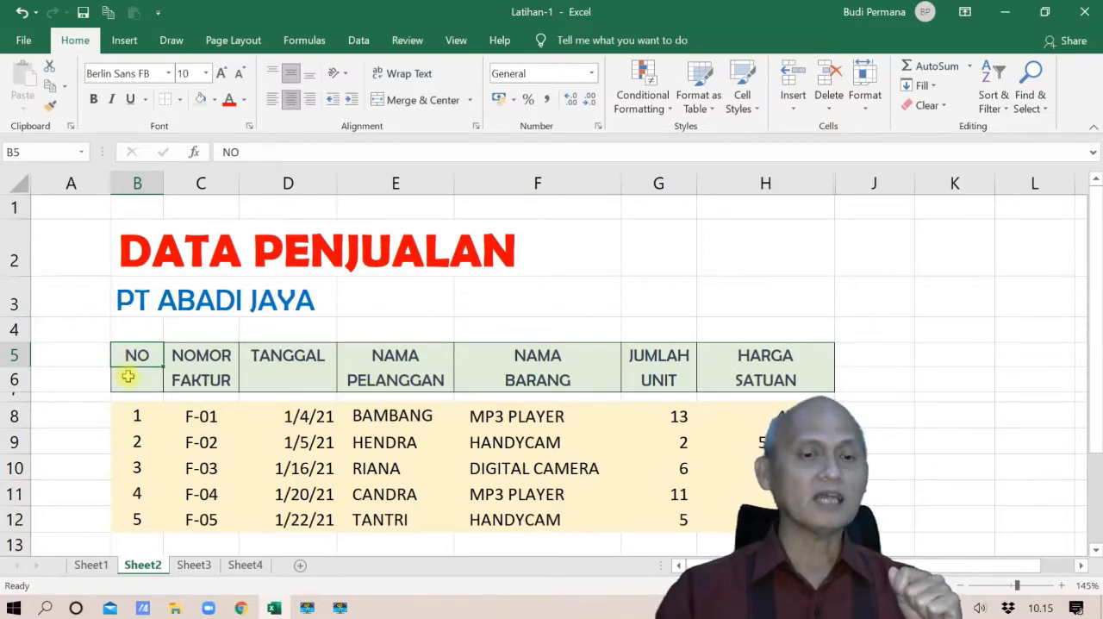
pyautogui.doubleClick(131, 379)
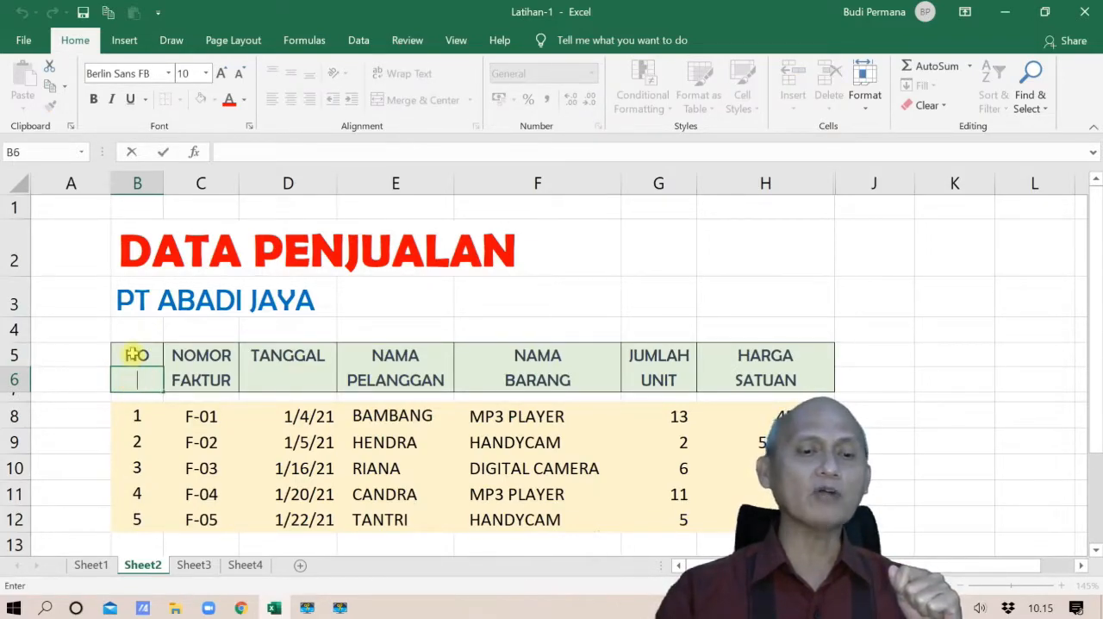
pyautogui.click(137, 354)
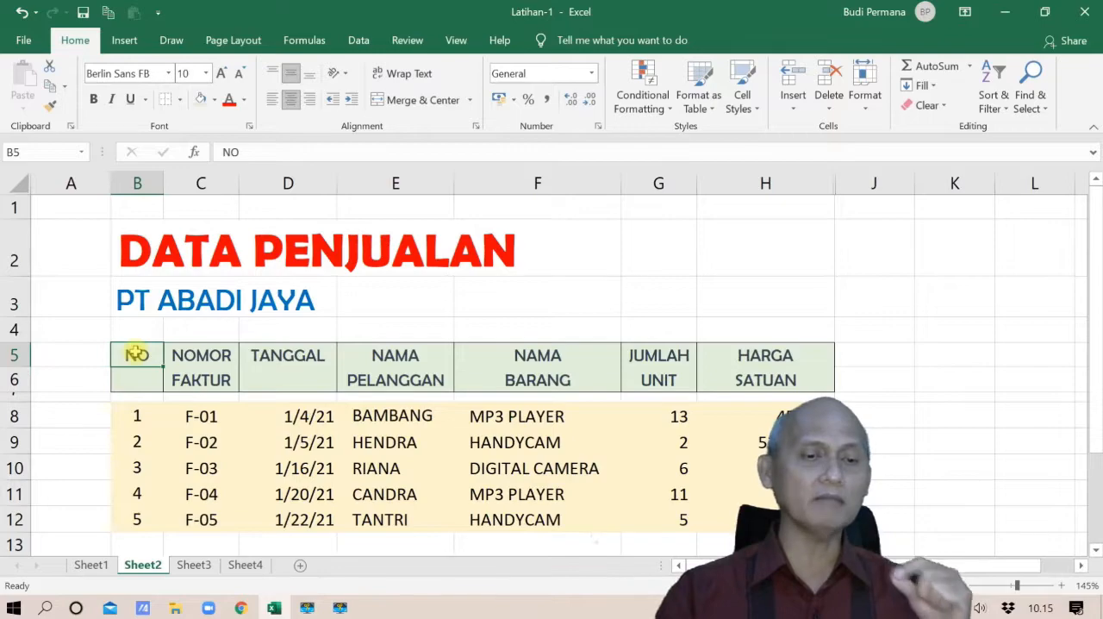
pyautogui.moveTo(136, 354); pyautogui.dragTo(135, 380)
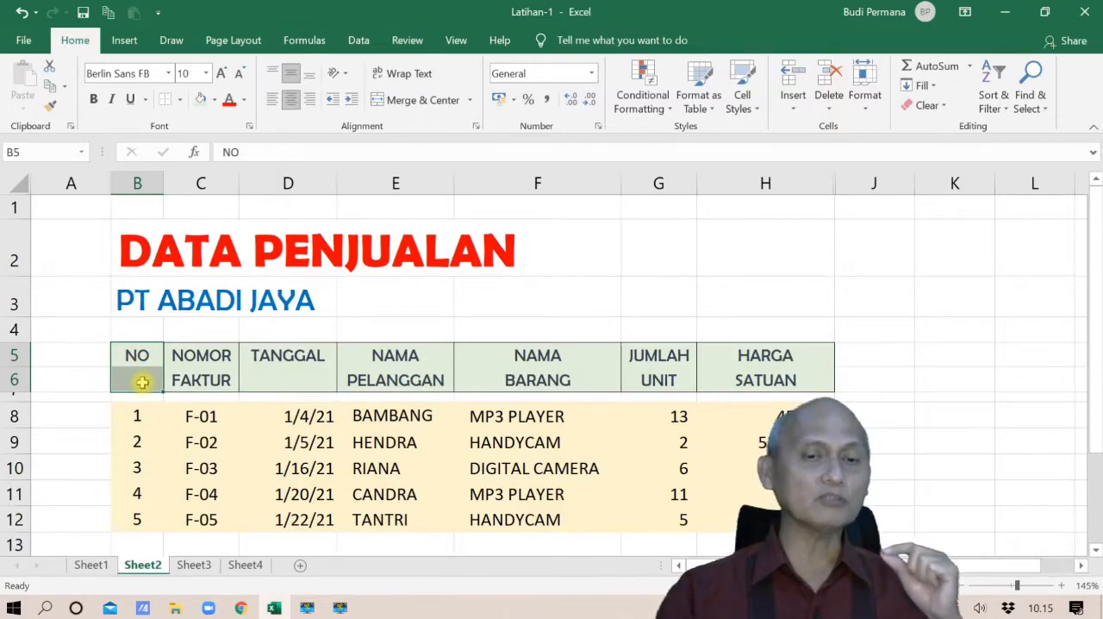
pyautogui.click(471, 104)
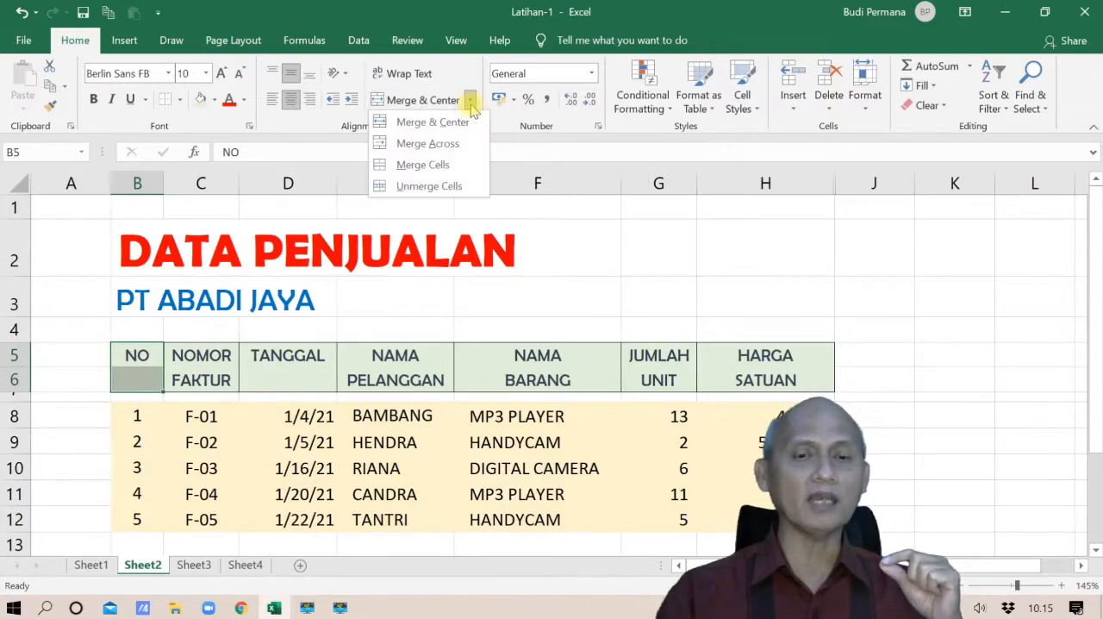
pyautogui.click(444, 165)
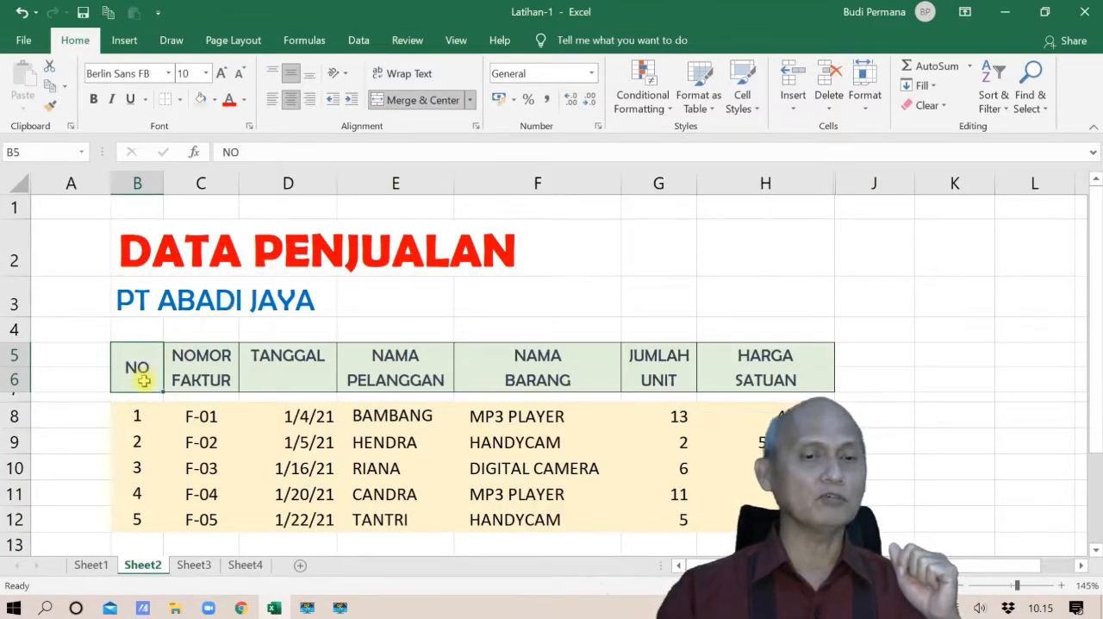
pyautogui.click(291, 100)
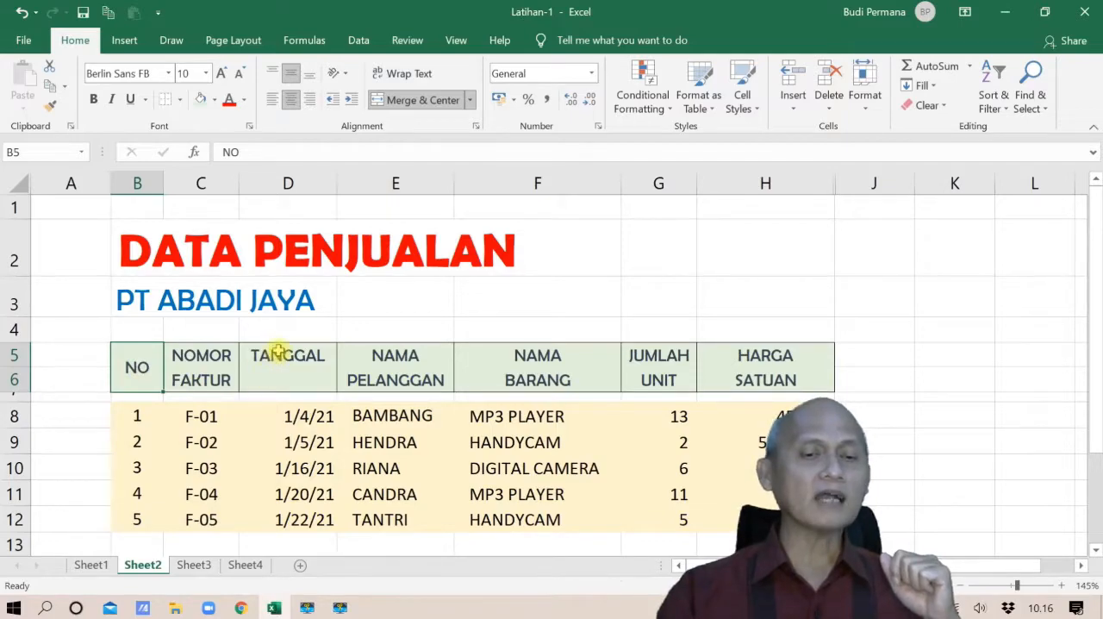
# Merge the TANGGAL header cells D5:D6 into one cell with Merge Cells
pyautogui.click(278, 353)
pyautogui.moveTo(283, 354); pyautogui.dragTo(287, 378)
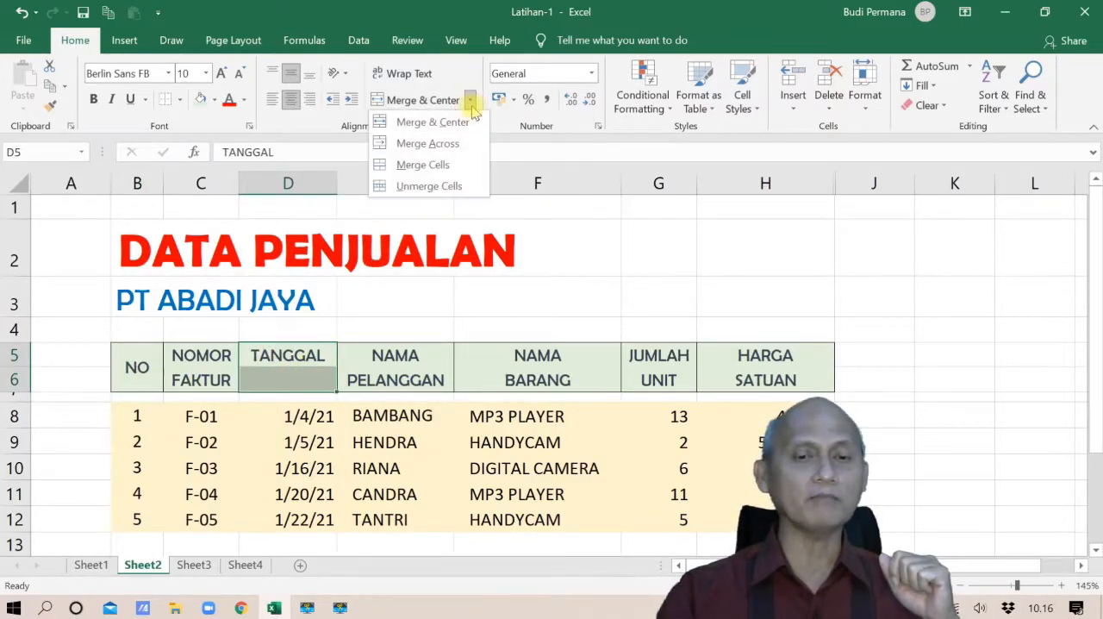
pyautogui.click(452, 166)
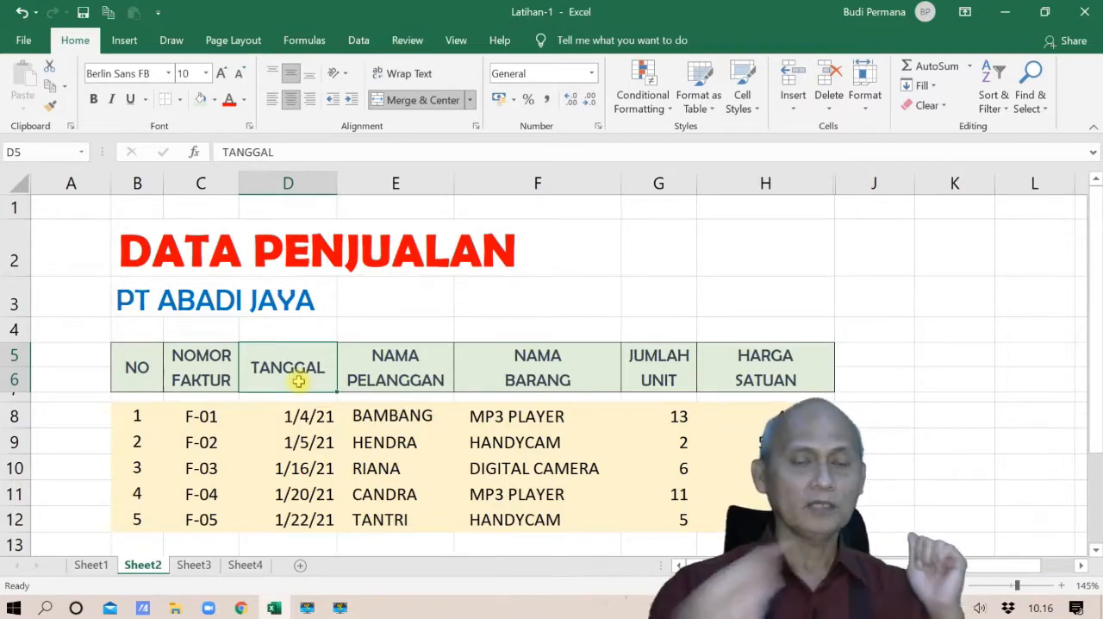
# Merge and center the DATA PENJUALAN title across B2:H2, and narrow column E very slightly
pyautogui.click(152, 250)
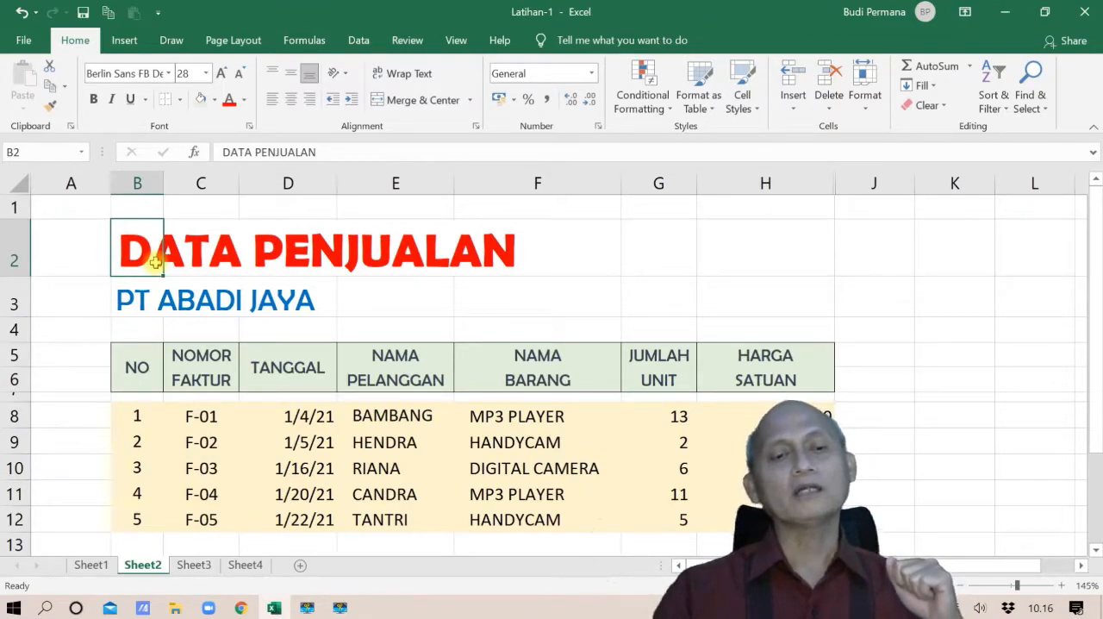
pyautogui.moveTo(143, 249); pyautogui.dragTo(712, 229)
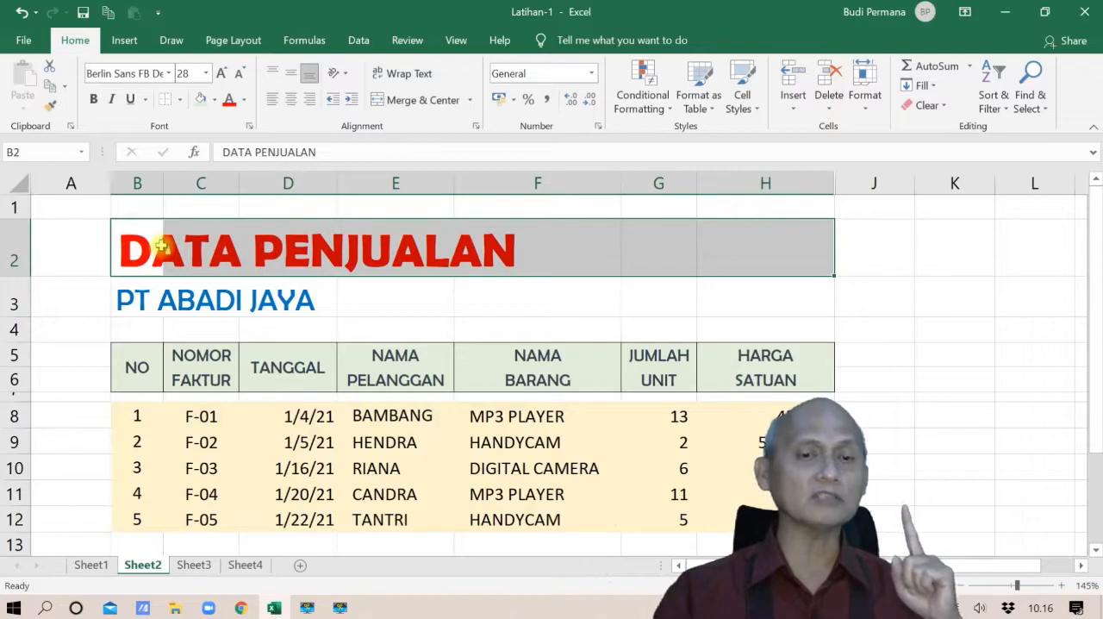
pyautogui.click(469, 100)
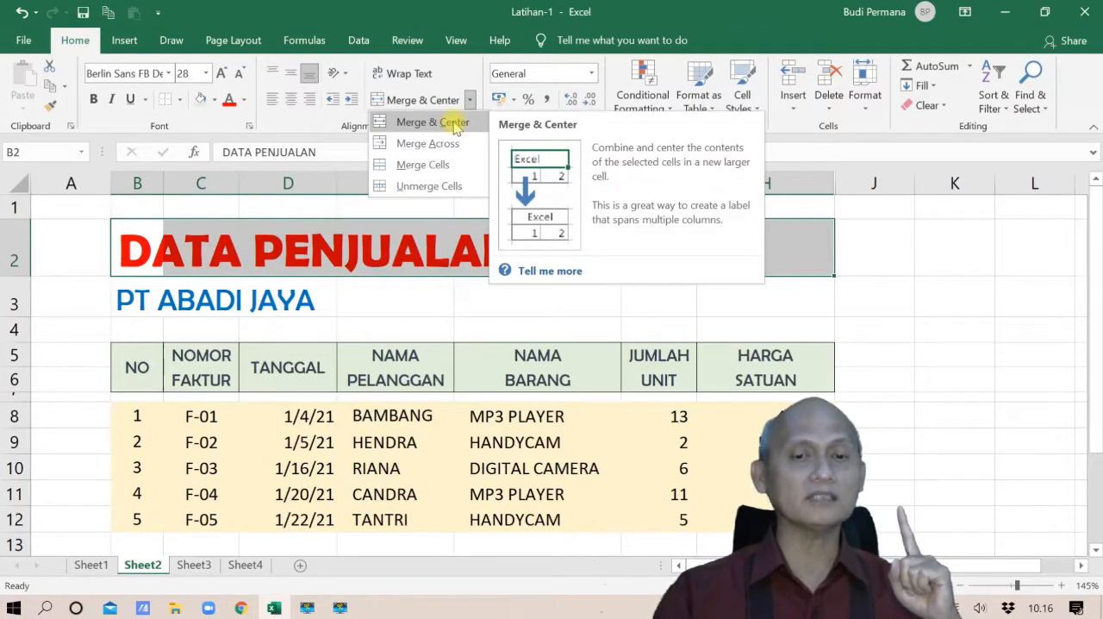
pyautogui.click(452, 121)
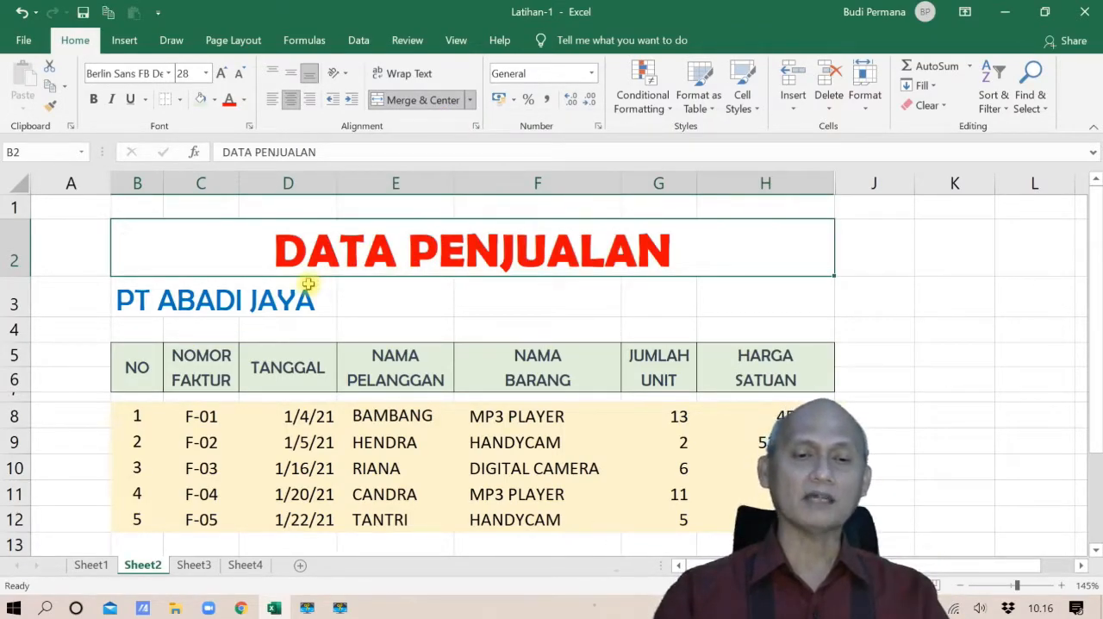
pyautogui.moveTo(454, 184)
pyautogui.mouseDown()
pyautogui.moveTo(586, 178)
pyautogui.moveTo(452, 184)
pyautogui.mouseUp()
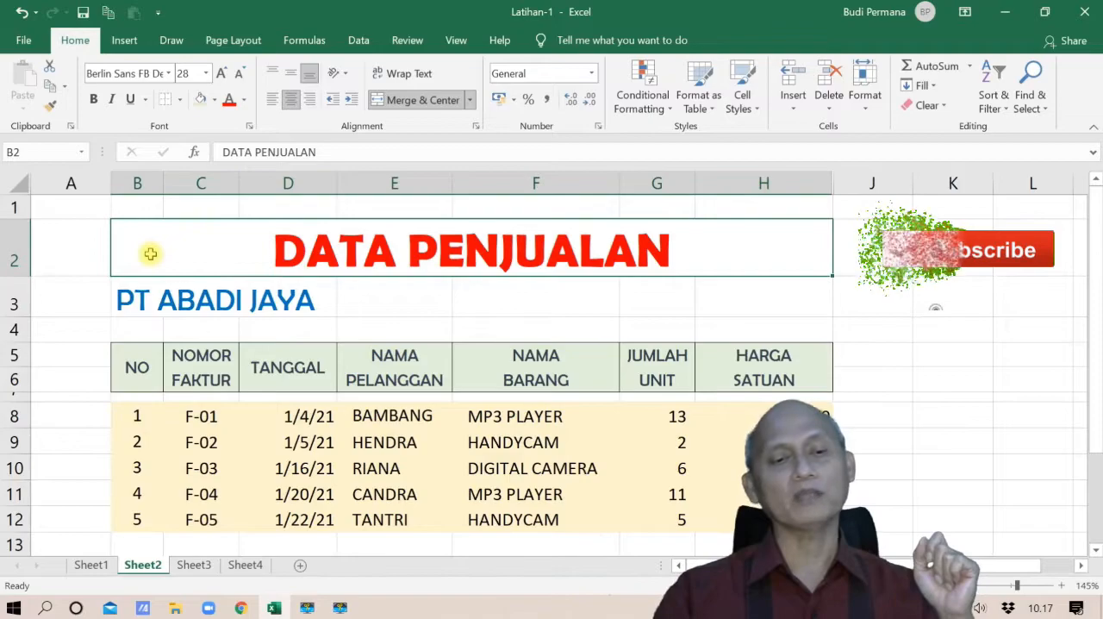
# Merge and center the PT ABADI JAYA subtitle across B3:H3
pyautogui.click(131, 302)
pyautogui.moveTo(137, 303); pyautogui.dragTo(698, 293)
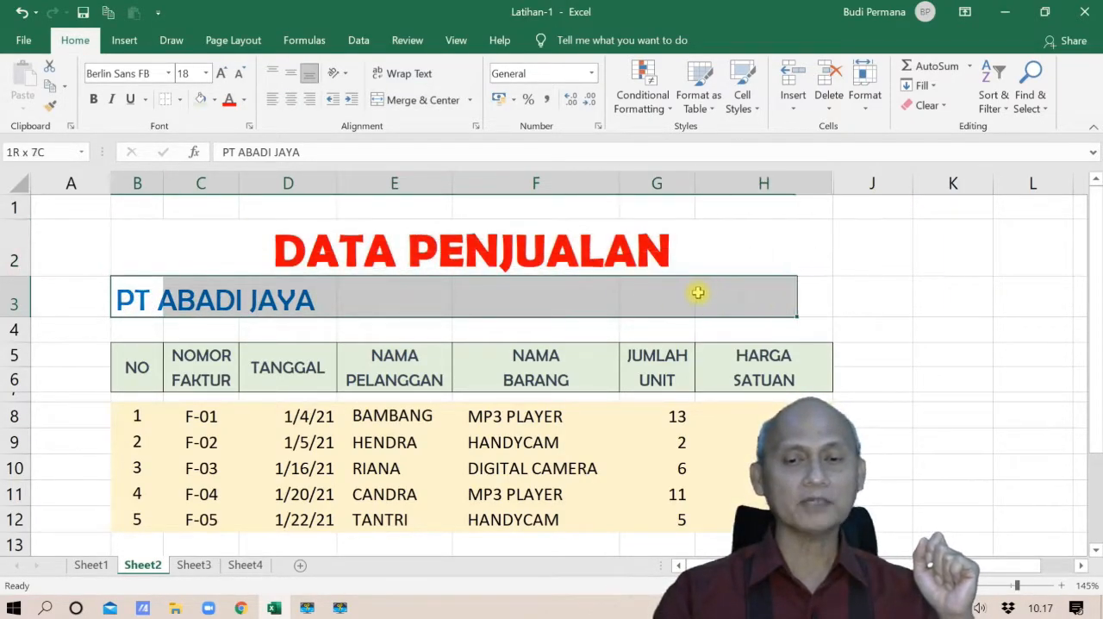
pyautogui.click(431, 100)
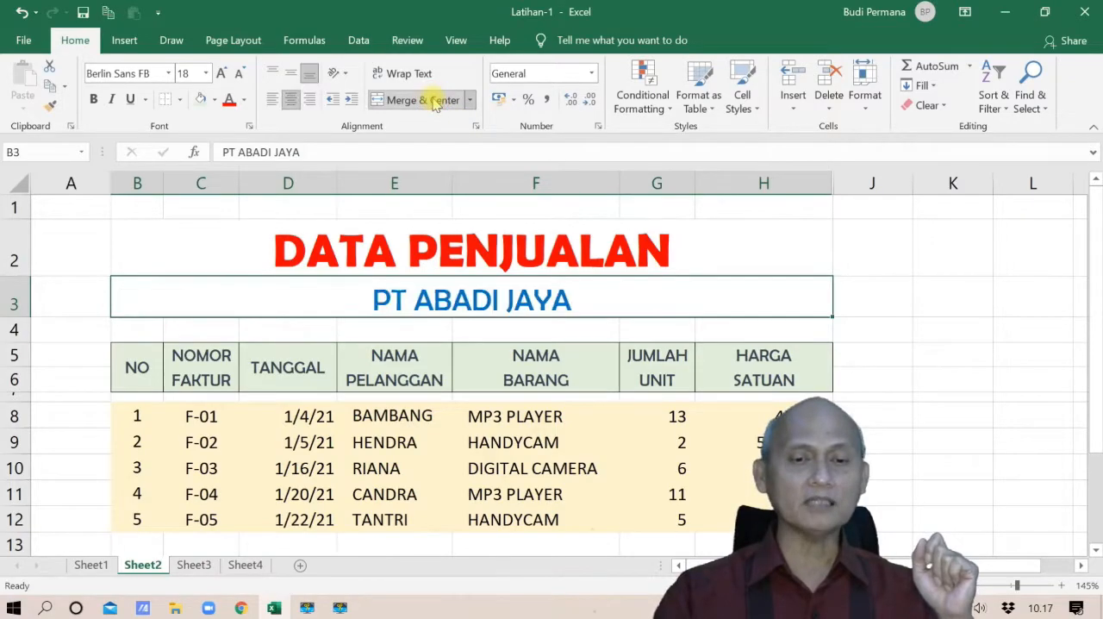
pyautogui.click(392, 442)
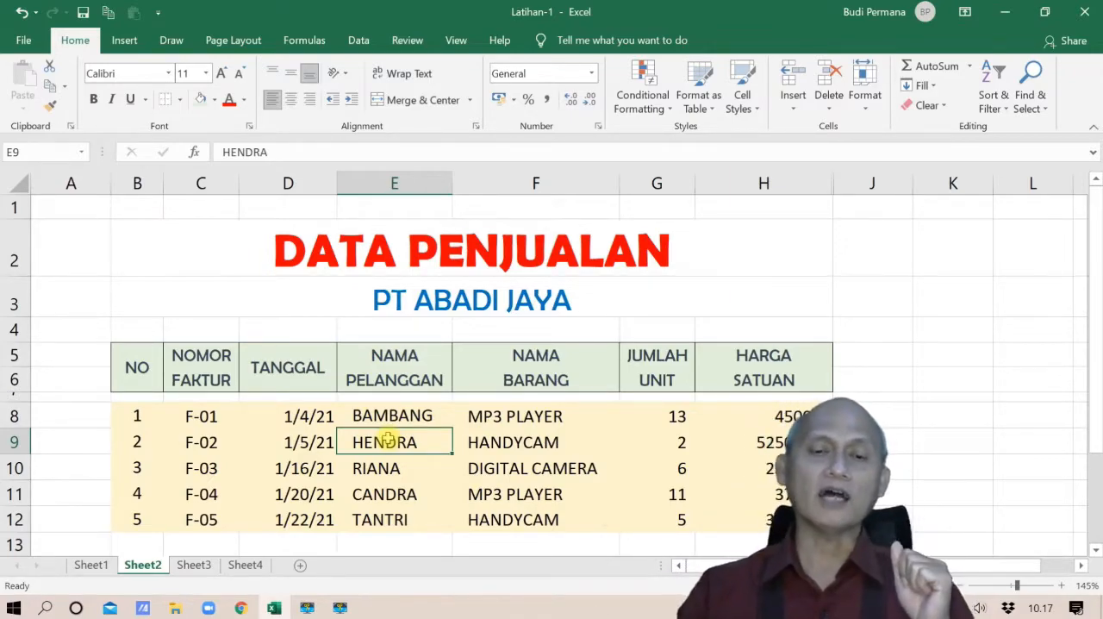
# Extend the item name in F8 to MP3 PLAYER TYPE 560 Z MERK XYZ
pyautogui.click(461, 417)
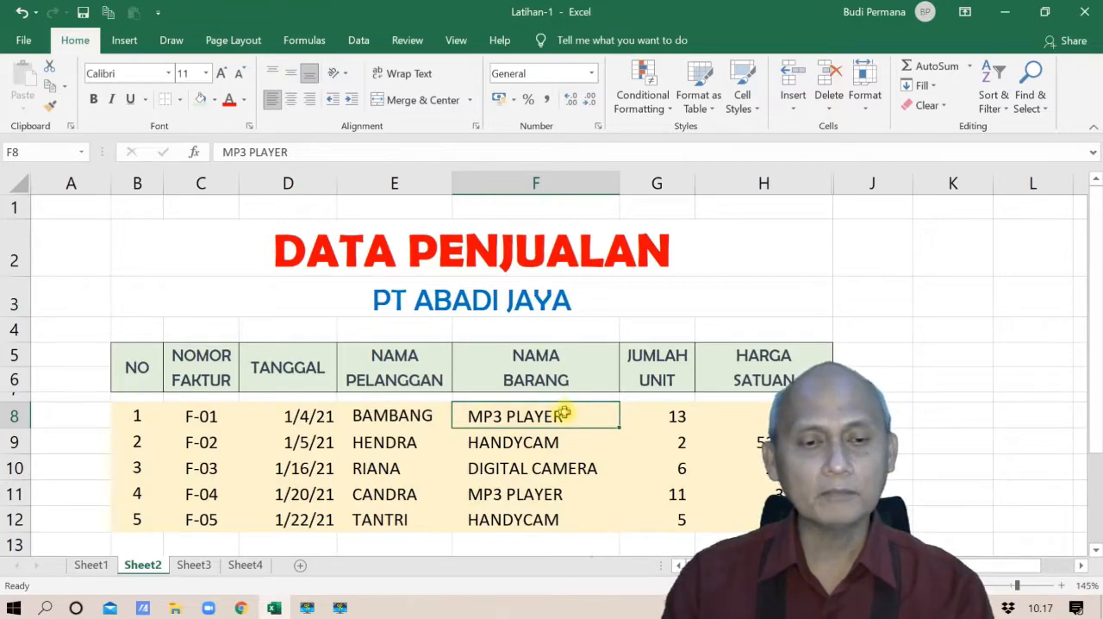
pyautogui.click(317, 154)
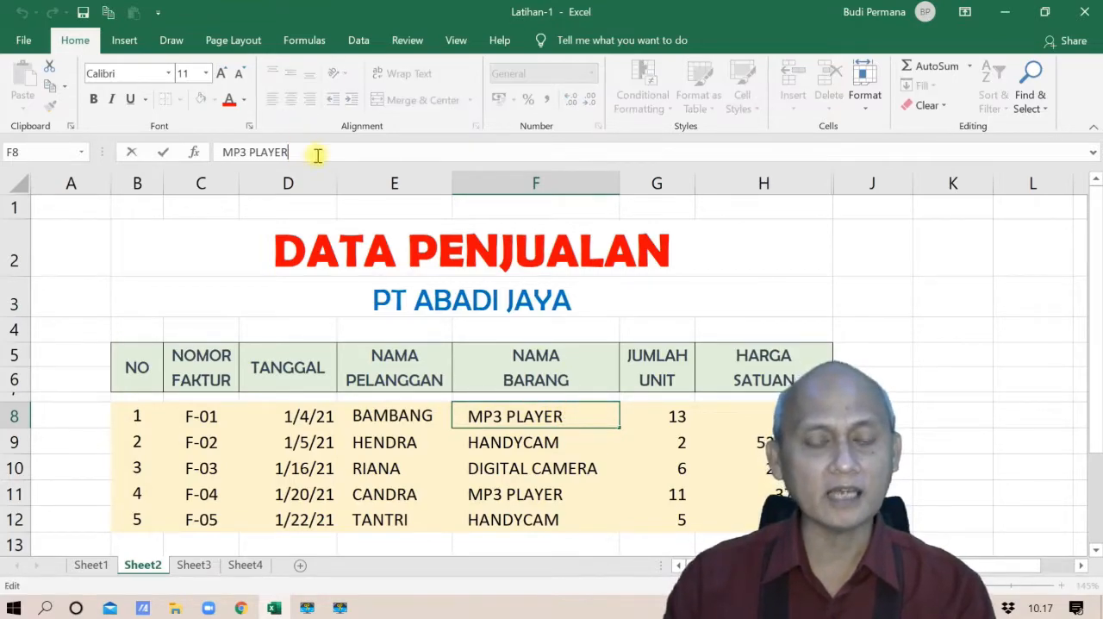
pyautogui.write('TYPE')
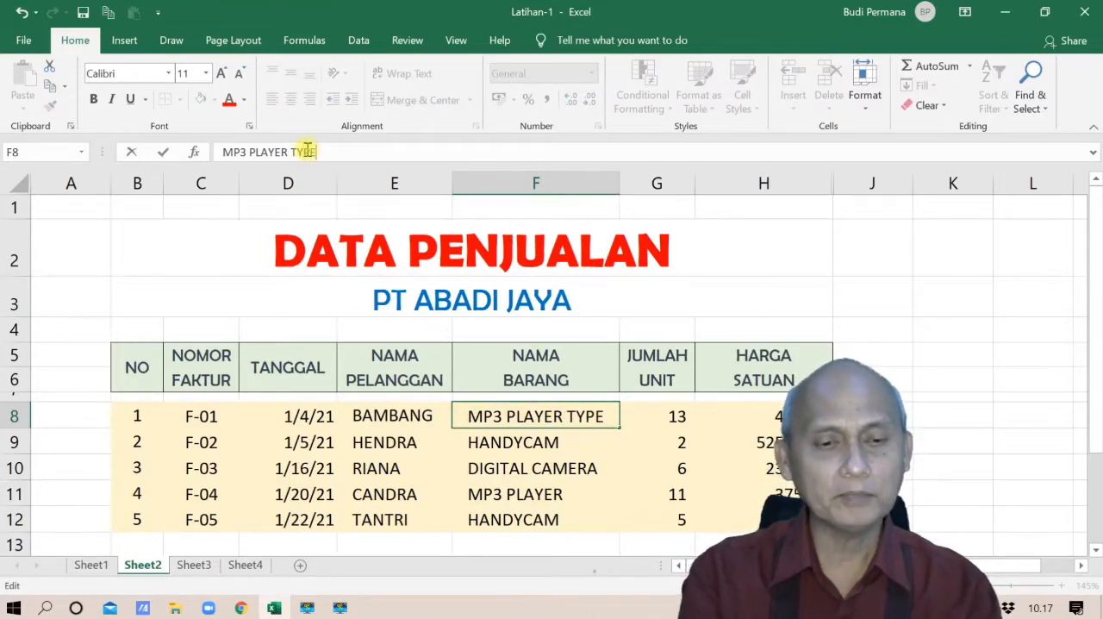
pyautogui.write(' 56')
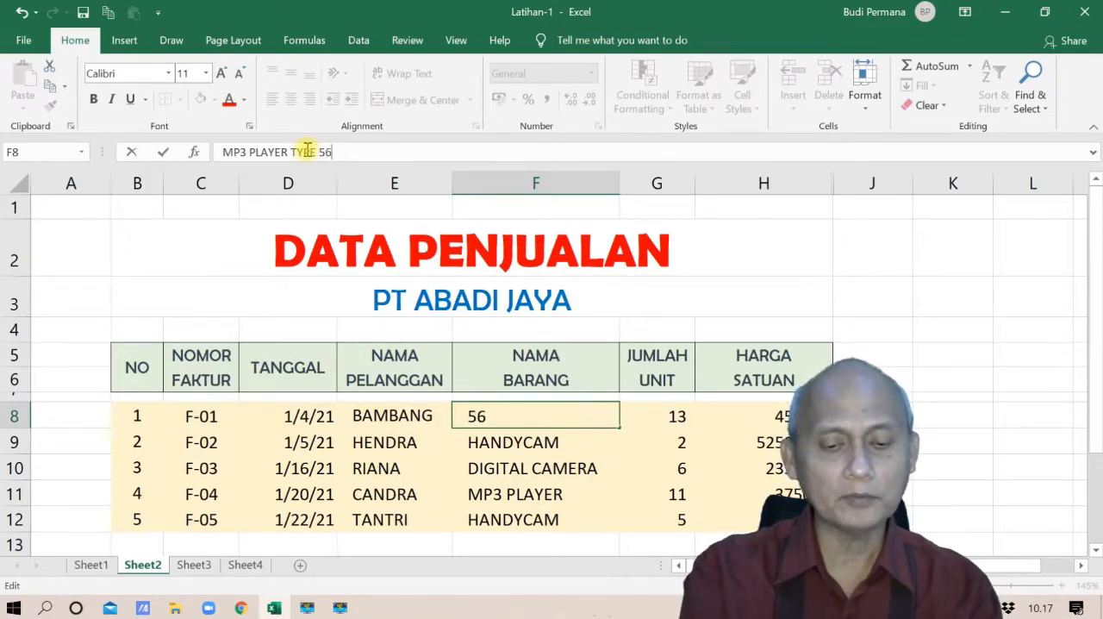
pyautogui.write('0 Z')
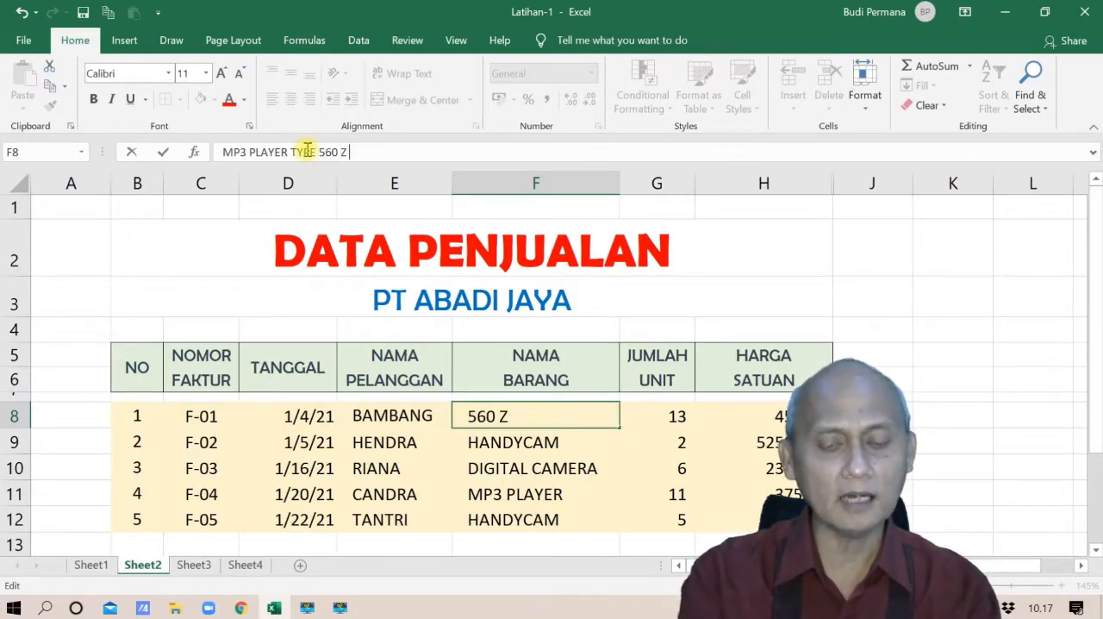
pyautogui.write(' MERK')
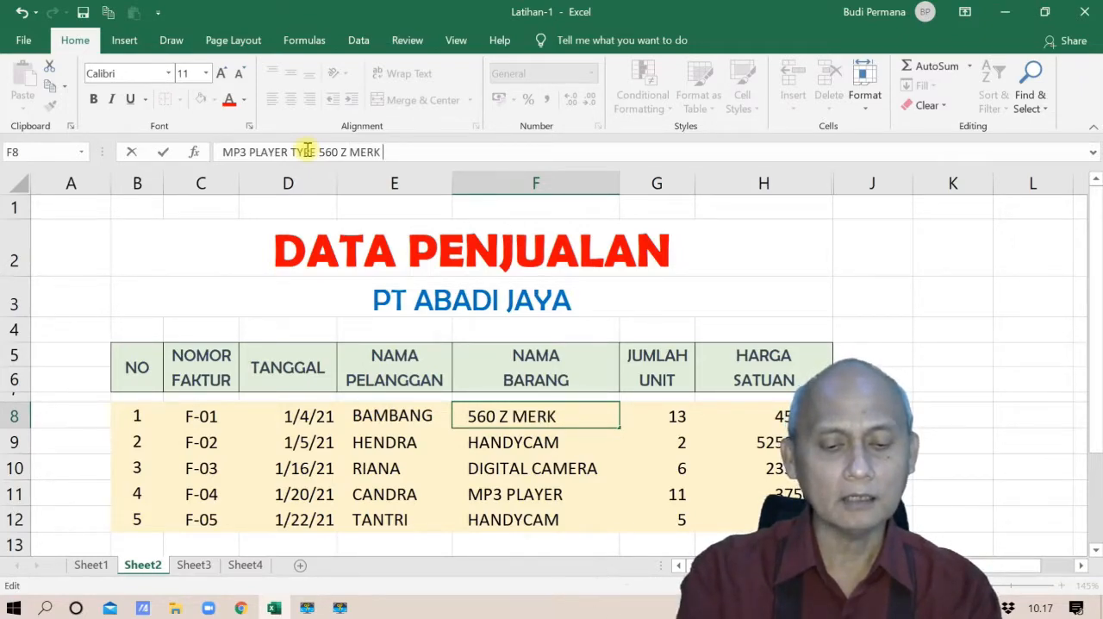
pyautogui.write(' XYX')
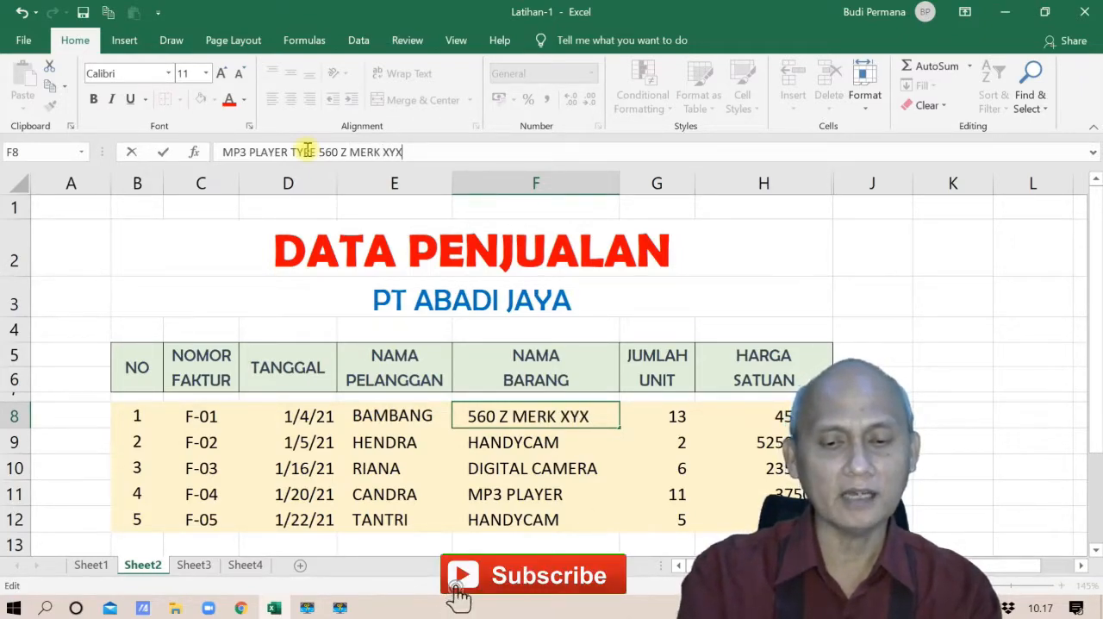
pyautogui.press('BackSpace')
pyautogui.write('Z')
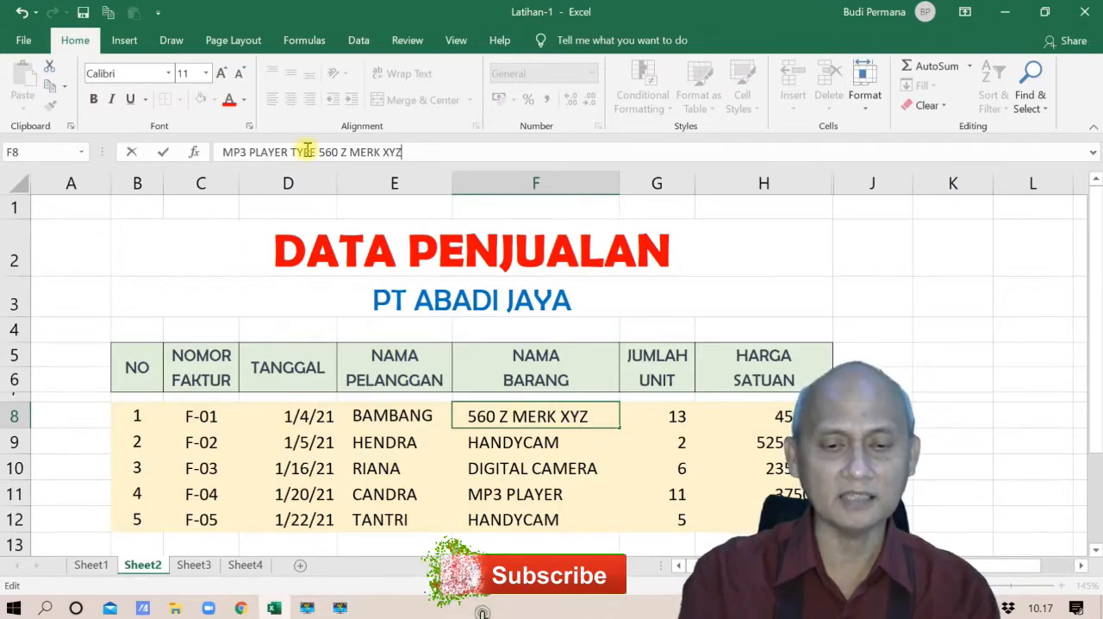
pyautogui.press('Return')
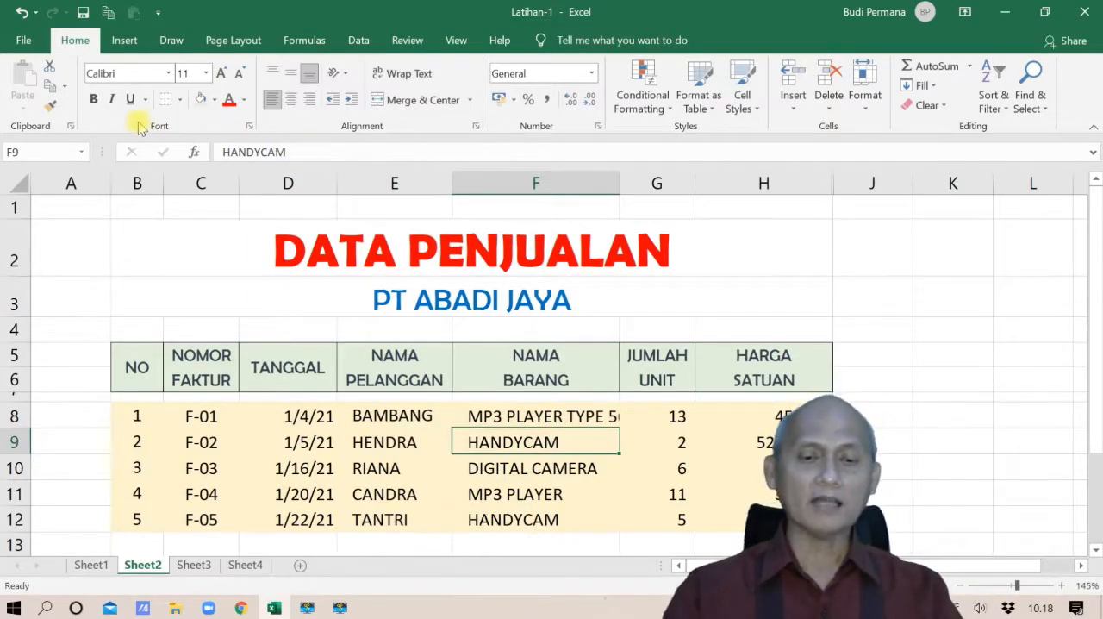
# Wrap the text in cell F8 and extend its item name to MP3 PLAYER TYPE 560 Z MERK XYZ TAHUN 2020
pyautogui.click(470, 414)
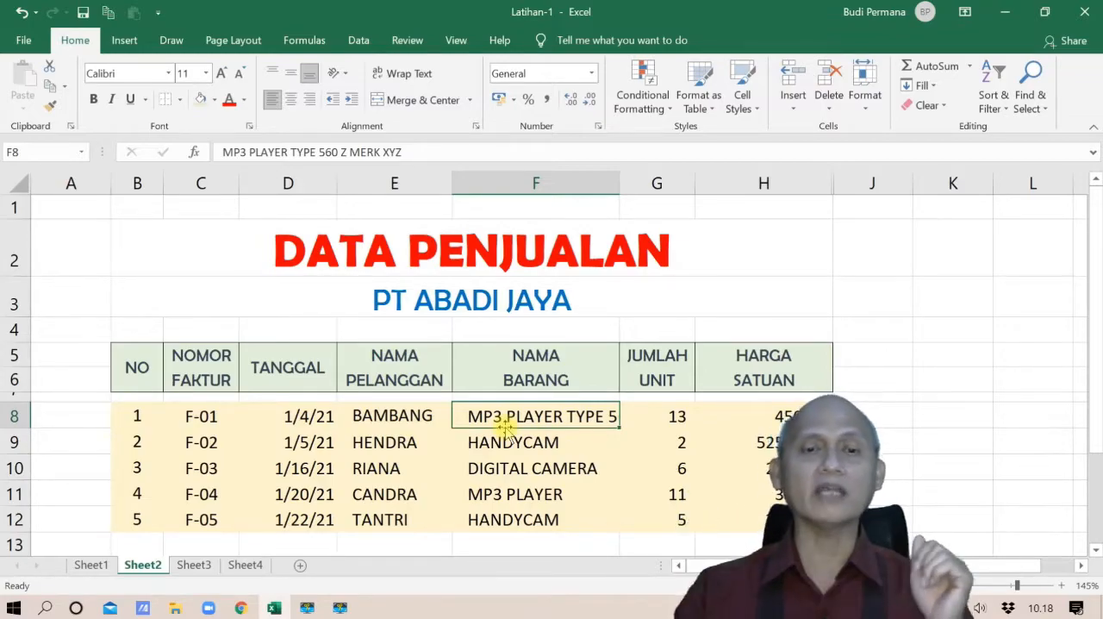
pyautogui.click(414, 75)
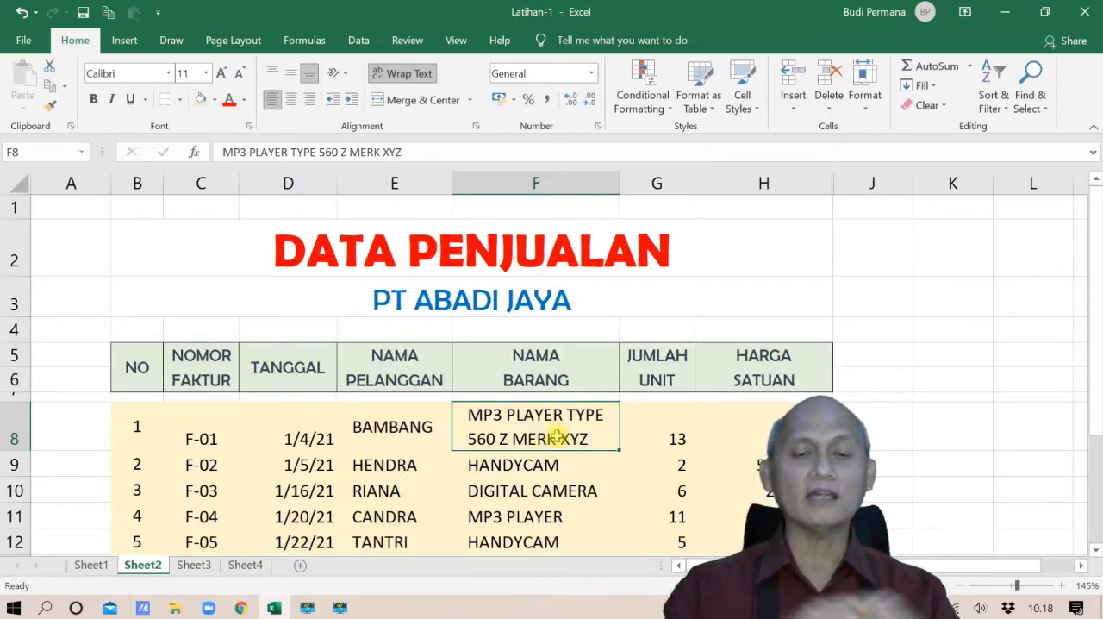
pyautogui.click(433, 151)
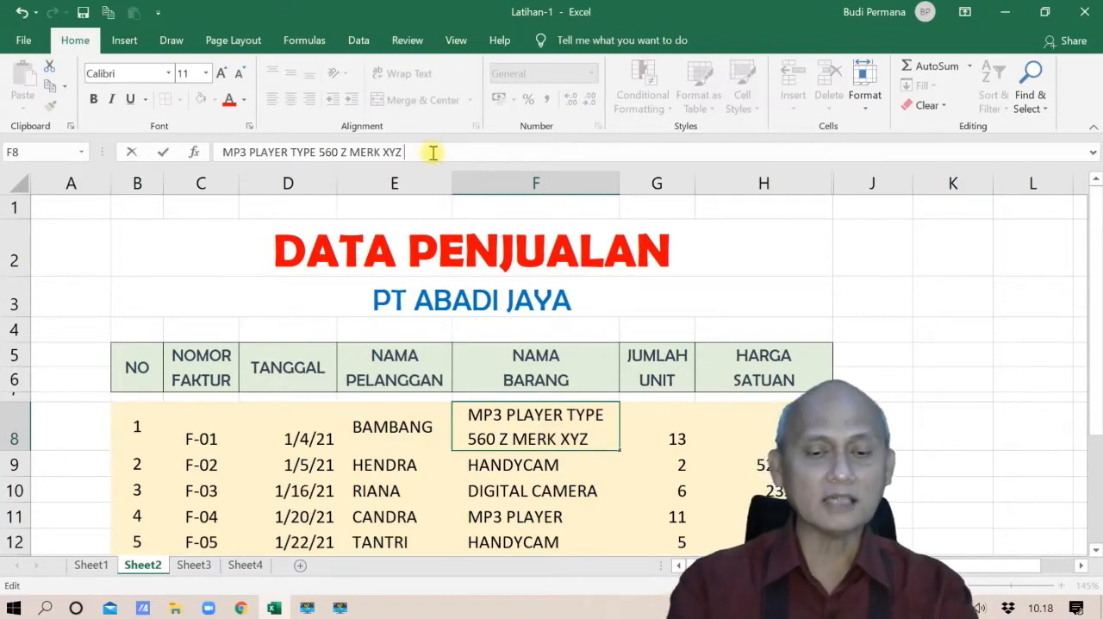
pyautogui.write('TAHIUN')
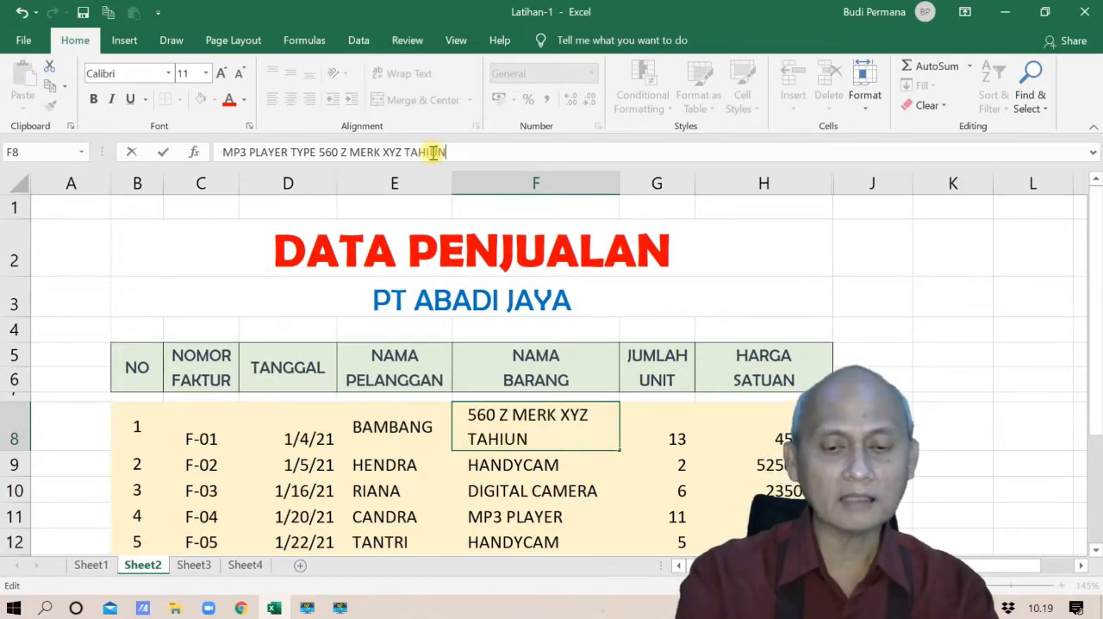
pyautogui.press('BackSpace')
pyautogui.press('BackSpace')
pyautogui.press('BackSpace')
pyautogui.write('U')
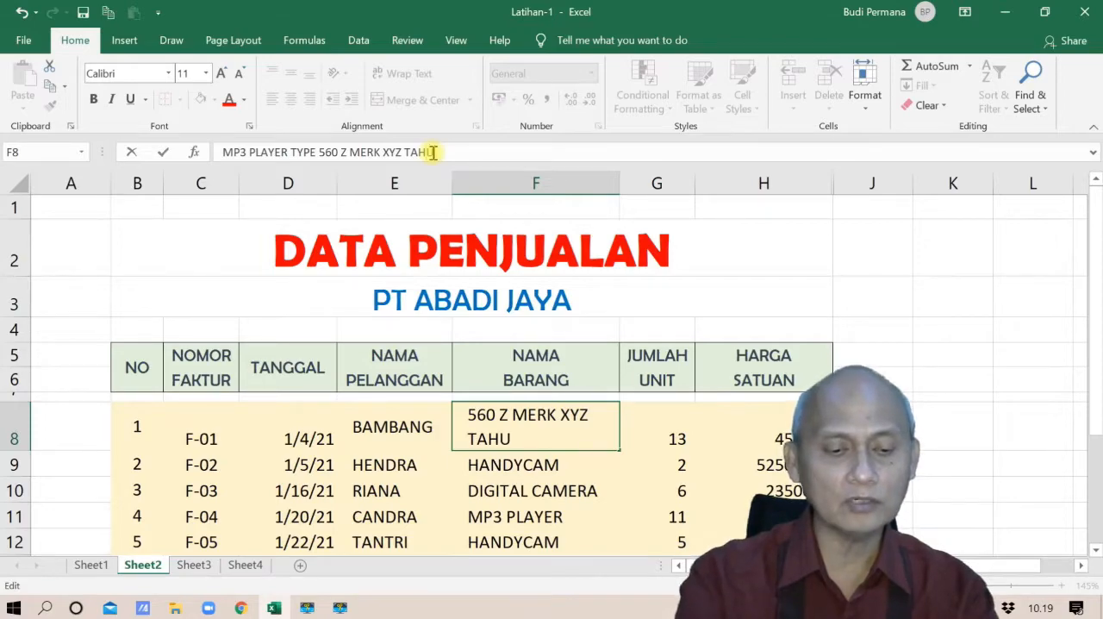
pyautogui.write('N 2010')
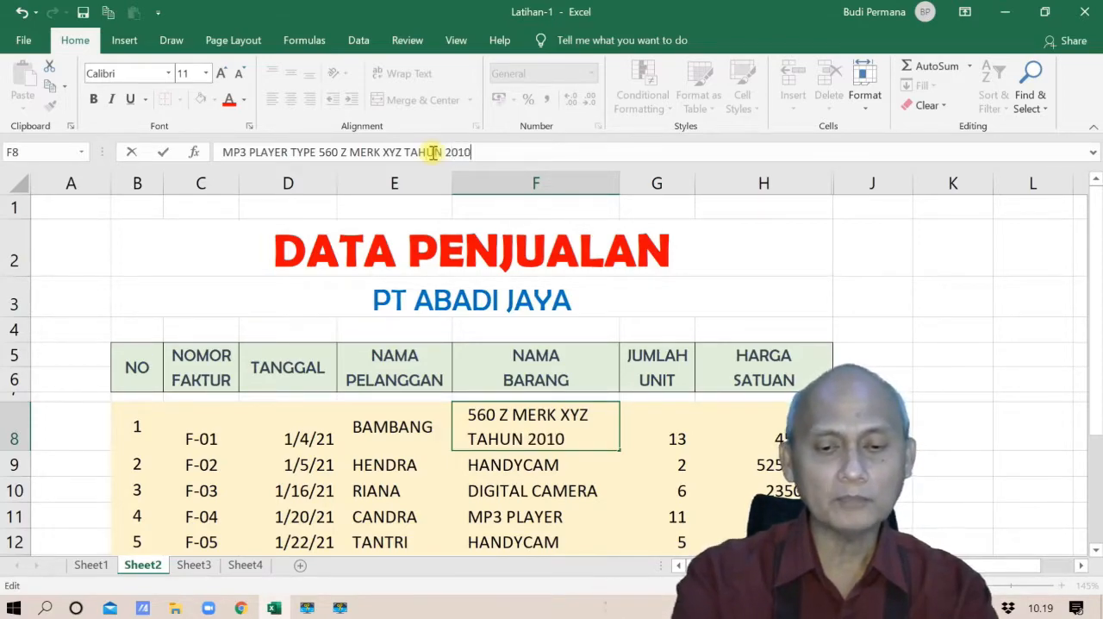
pyautogui.press('BackSpace')
pyautogui.press('BackSpace')
pyautogui.write('20')
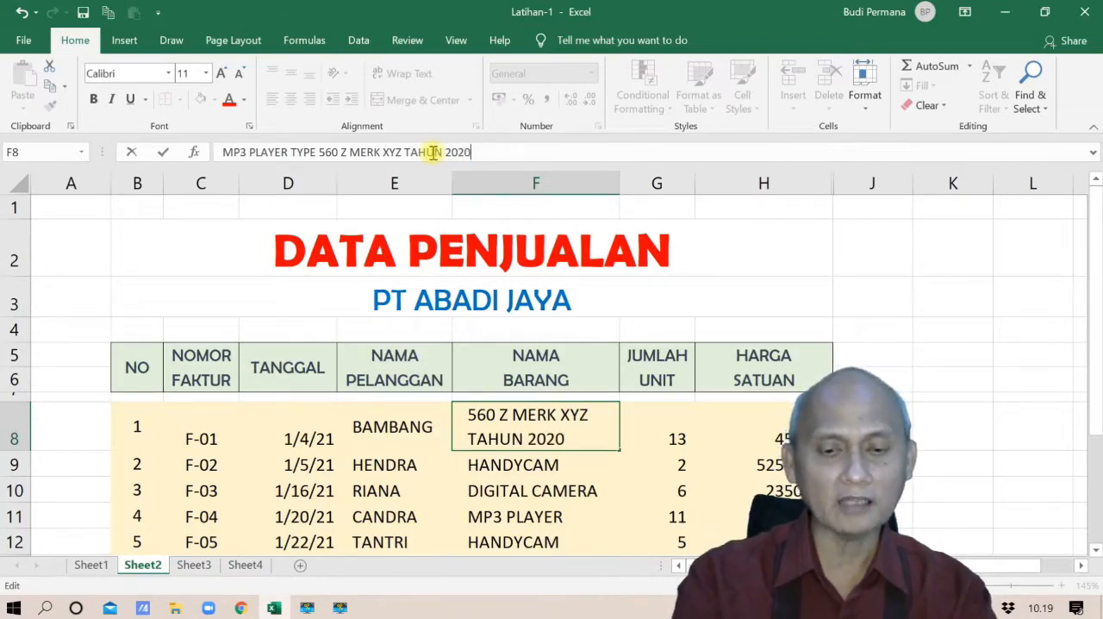
pyautogui.press('Return')
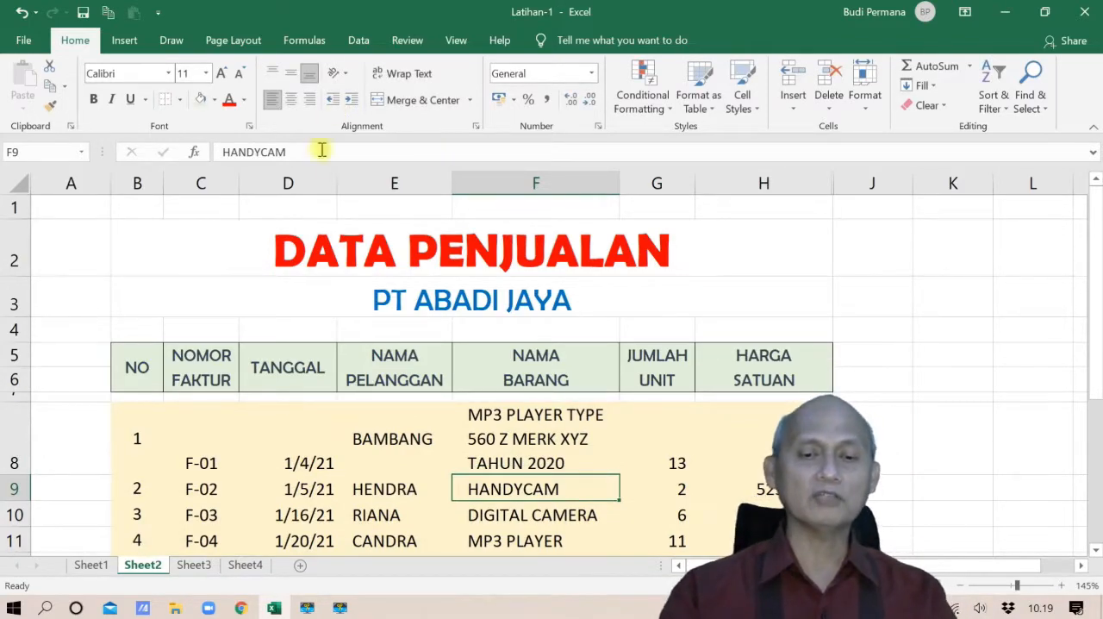
# Turn off text wrapping in cell F8 and shorten its item name to MP3 PLAYER
pyautogui.click(492, 416)
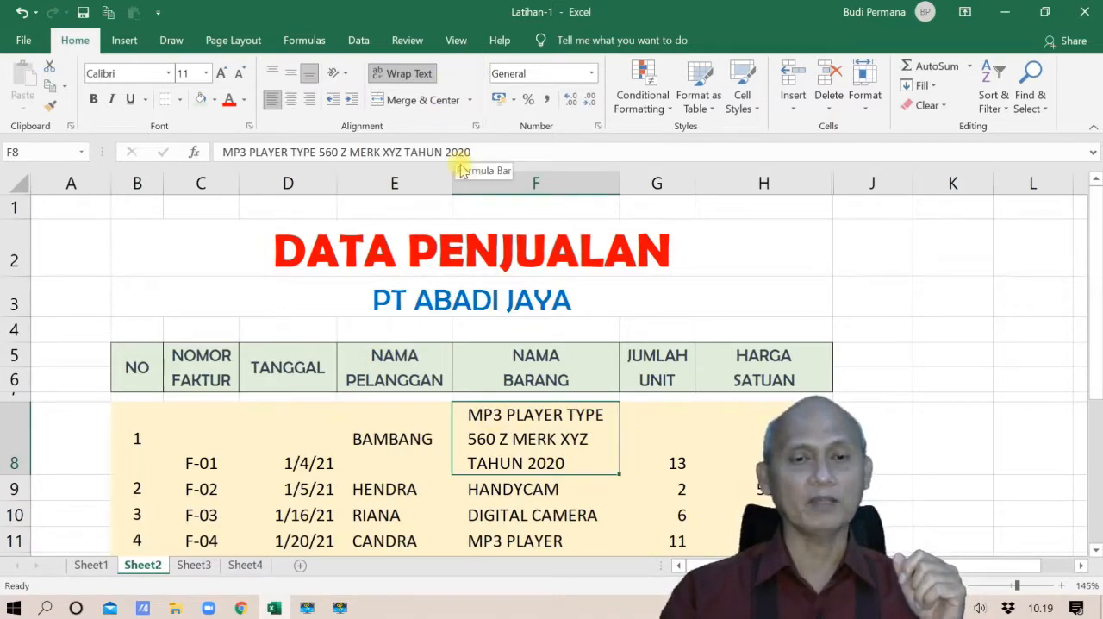
pyautogui.click(418, 74)
pyautogui.moveTo(473, 151); pyautogui.dragTo(293, 173)
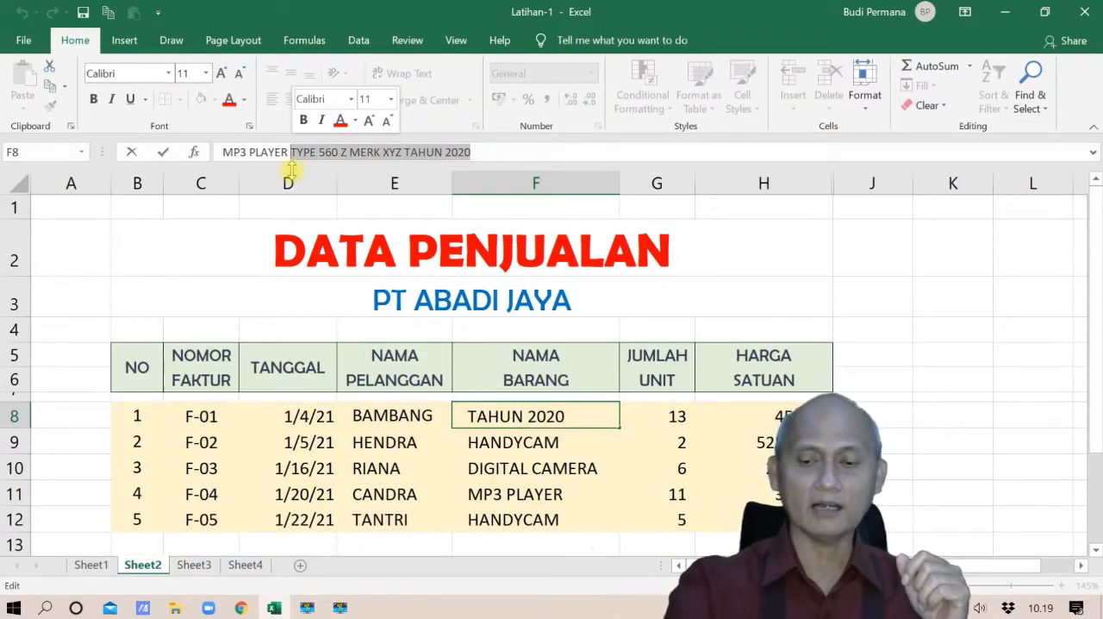
pyautogui.press('BackSpace')
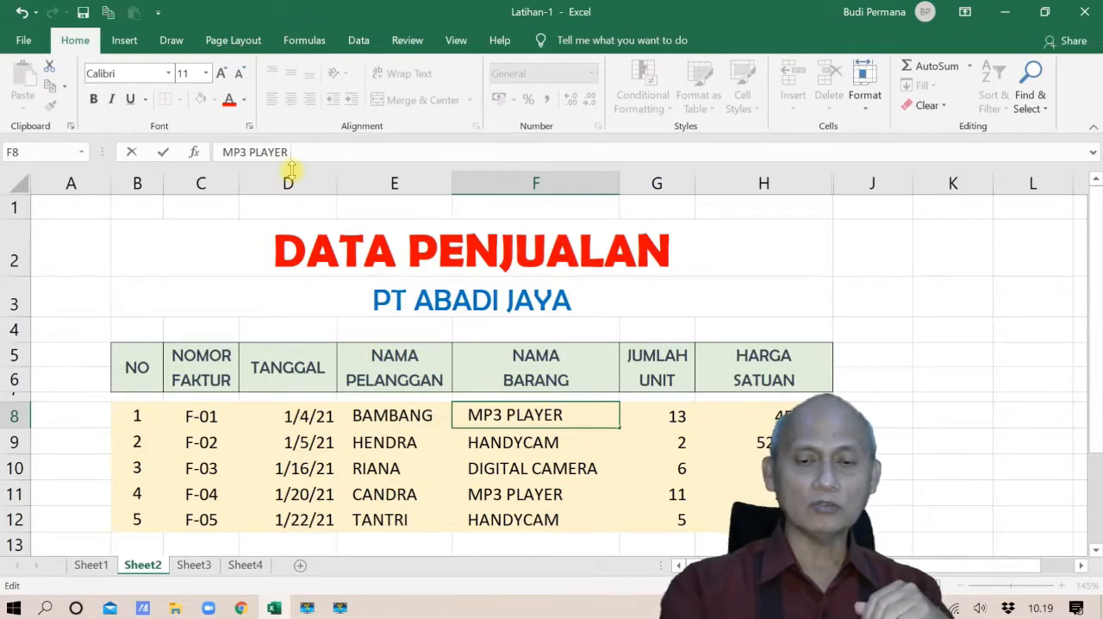
pyautogui.press('Return')
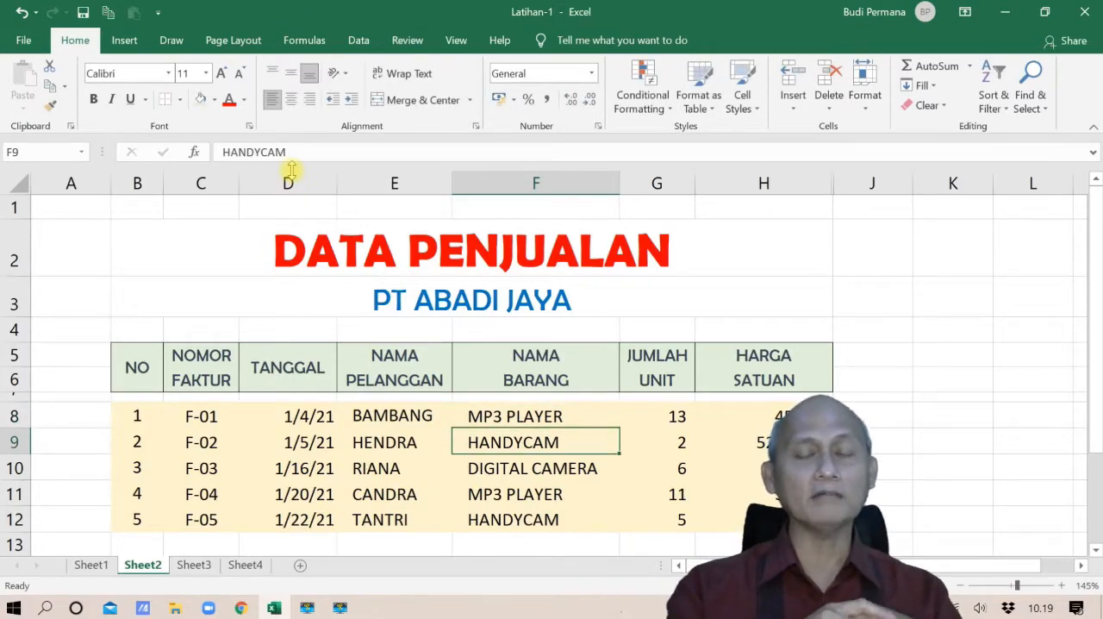